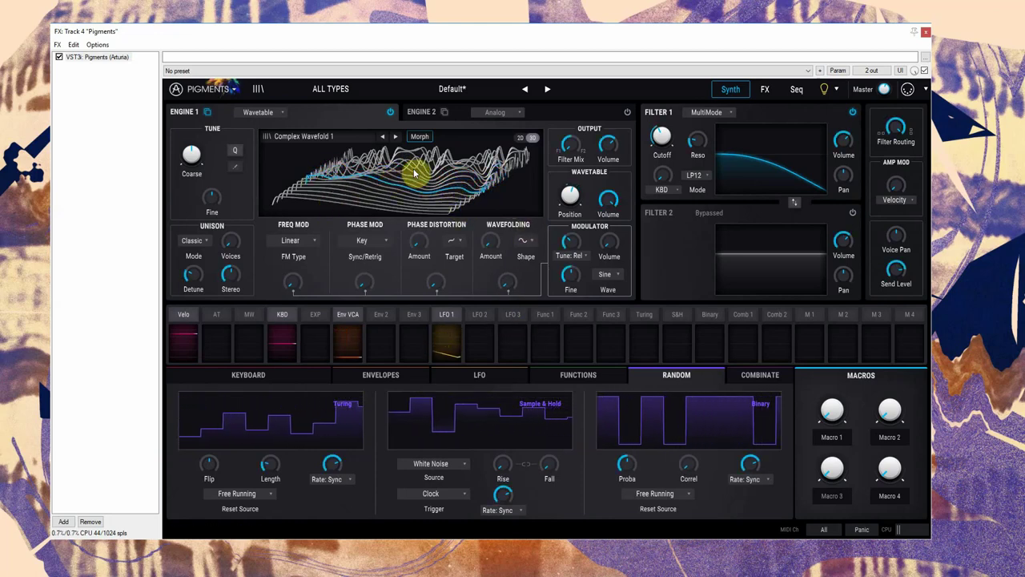
Step: Review the effects: Wavefolder on Bus A, Chorus on Bus B, and the Delay and Reverb send bus
{"action": "mouse_move", "coordinate": [575, 192]}
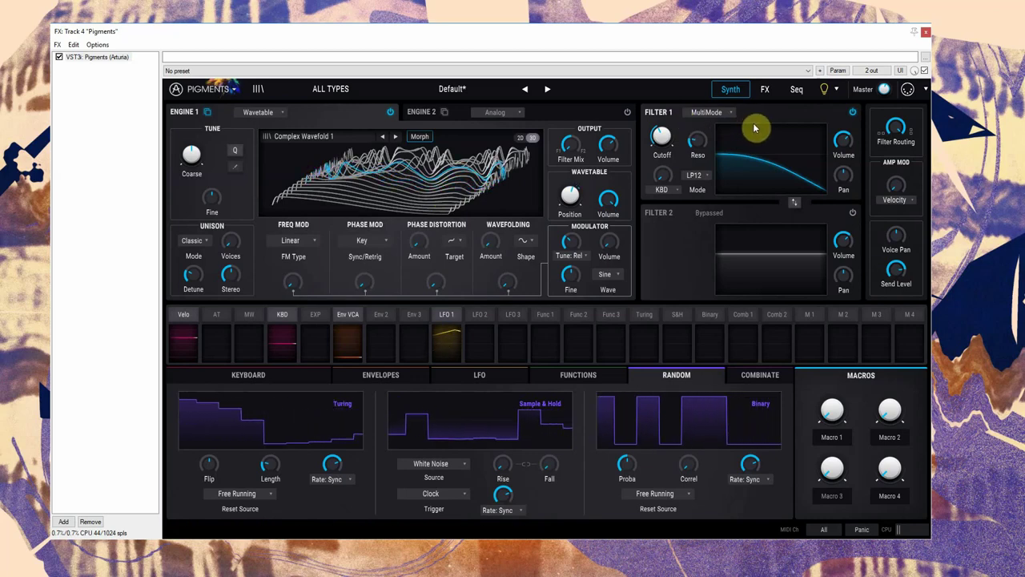
{"action": "left_click", "coordinate": [766, 89]}
{"action": "left_click", "coordinate": [225, 124]}
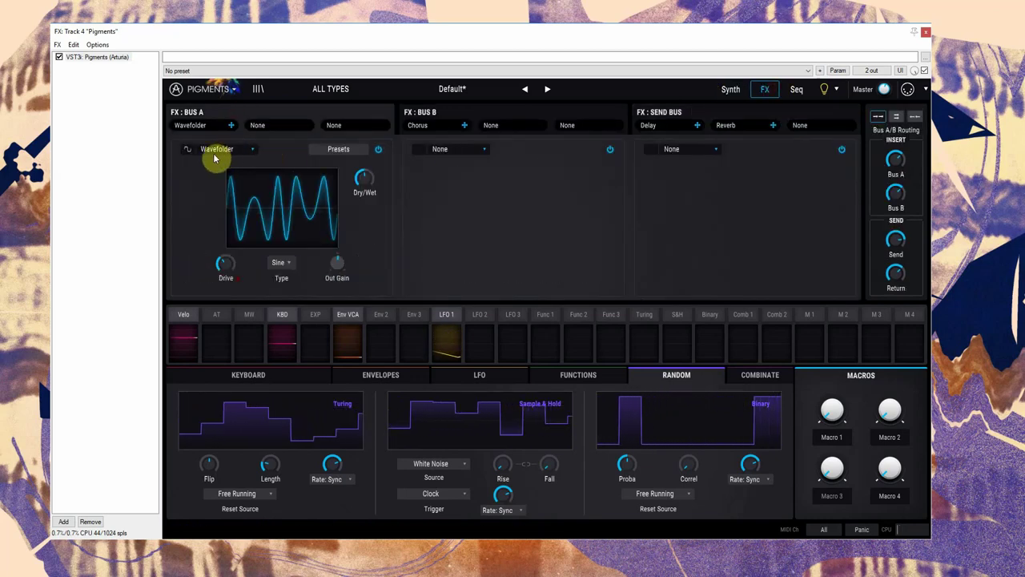
{"action": "left_click", "coordinate": [462, 118]}
{"action": "left_click", "coordinate": [669, 112]}
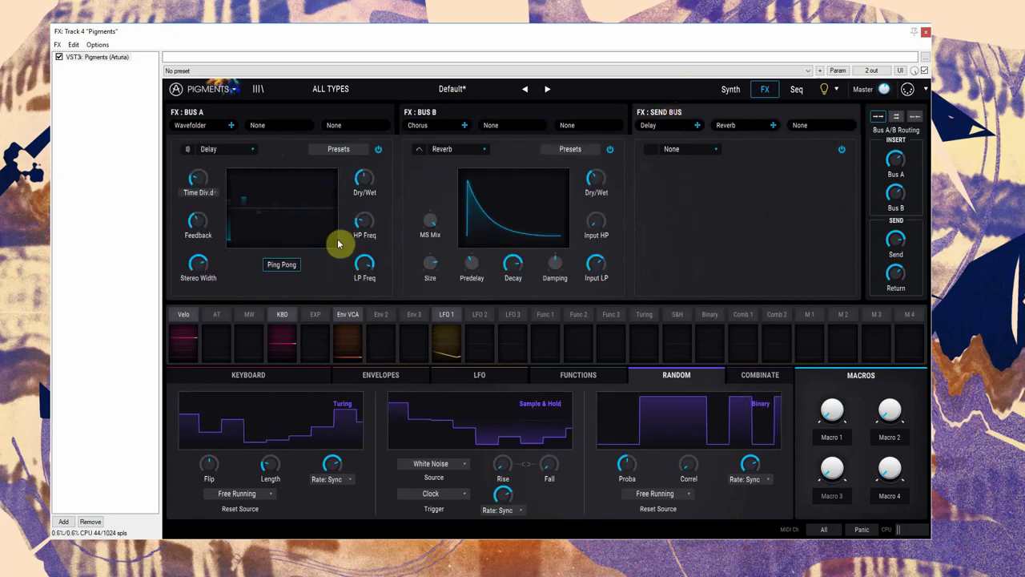
{"action": "left_click", "coordinate": [730, 90]}
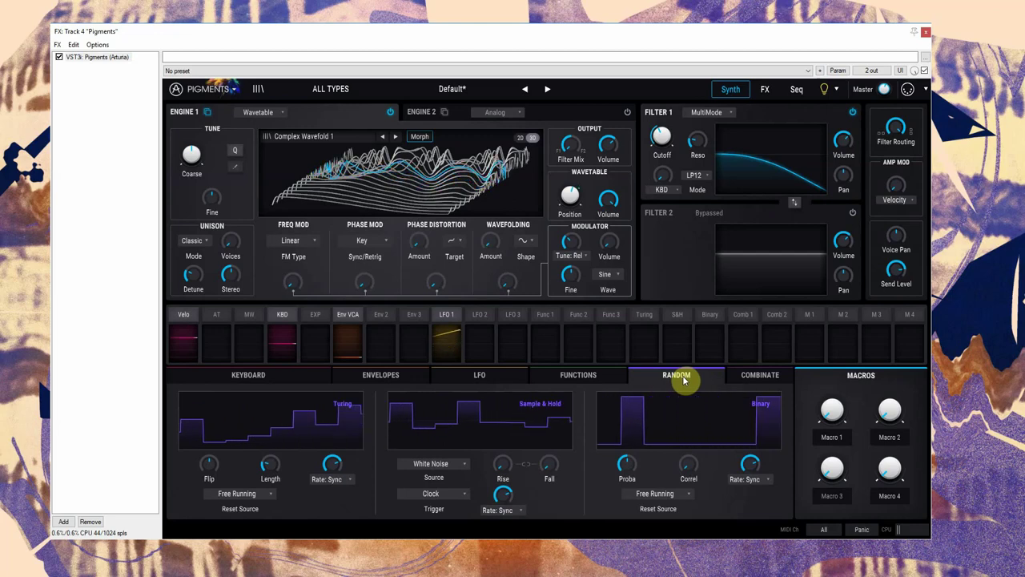
Step: Browse the LFO, function and random modulator pages on the synth page
{"action": "left_click", "coordinate": [465, 377]}
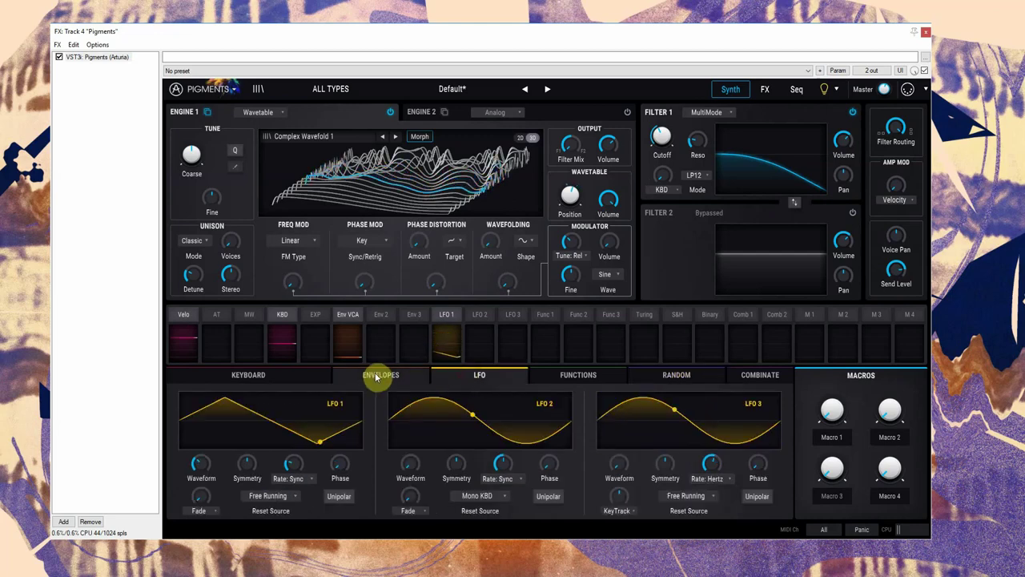
{"action": "left_click", "coordinate": [602, 377]}
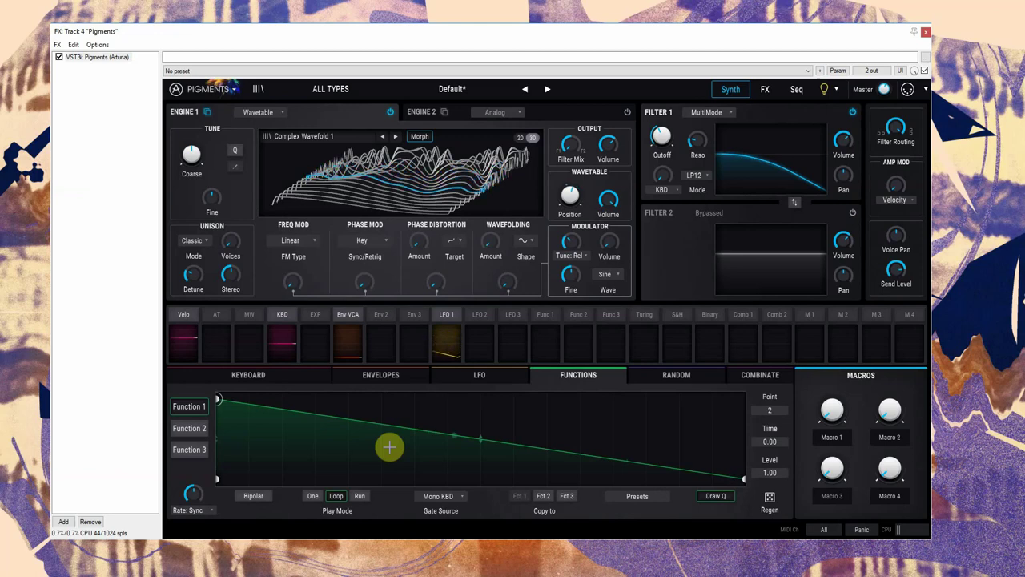
{"action": "left_click", "coordinate": [678, 376]}
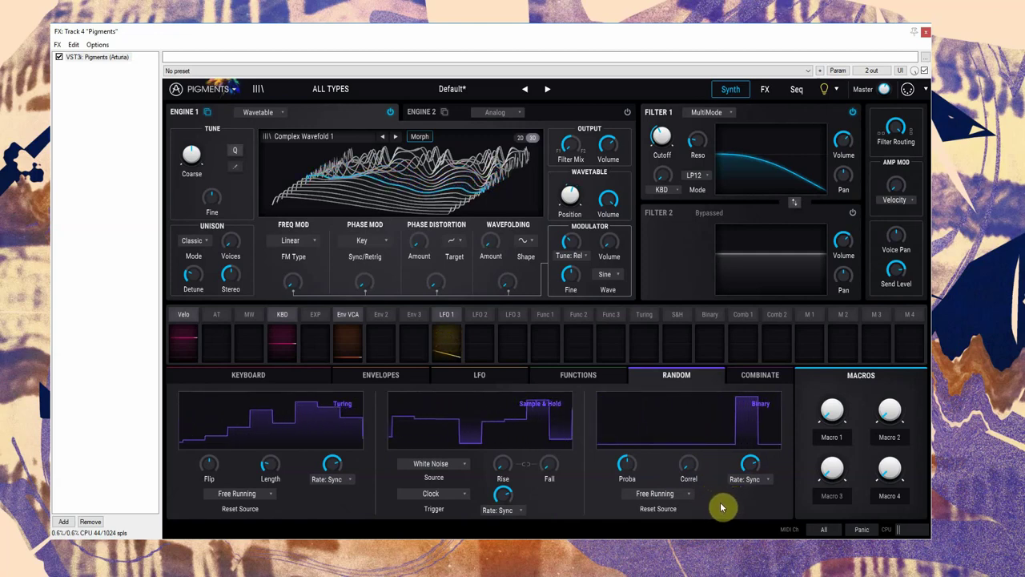
Step: Lower the Binary probability to about 0.088, then raise it to 0.930
{"action": "mouse_move", "coordinate": [750, 469]}
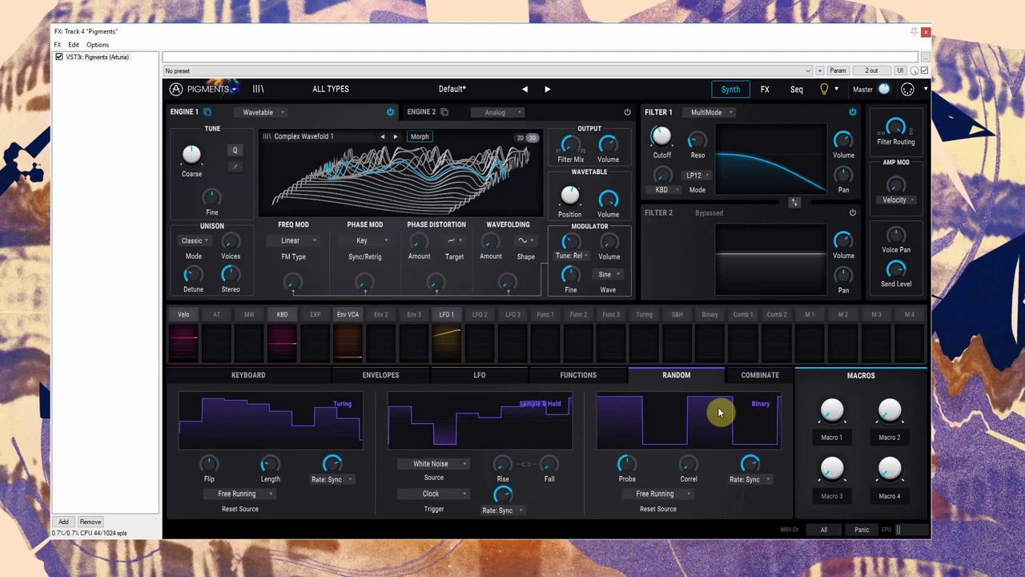
{"action": "mouse_move", "coordinate": [631, 465]}
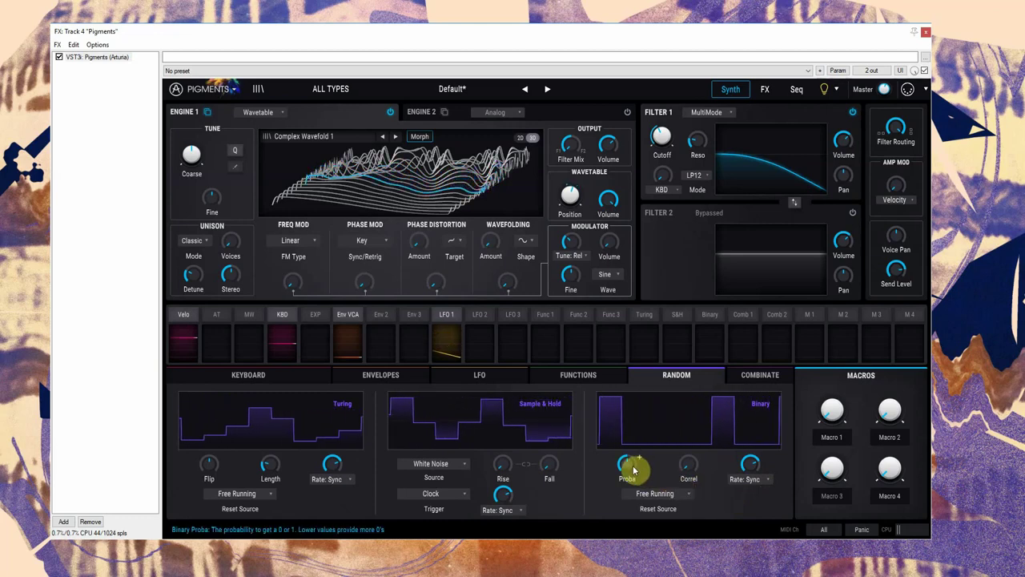
{"action": "mouse_move", "coordinate": [631, 465]}
{"action": "left_mouse_down"}
{"action": "mouse_move", "coordinate": [638, 459]}
{"action": "mouse_move", "coordinate": [628, 461]}
{"action": "left_mouse_up"}
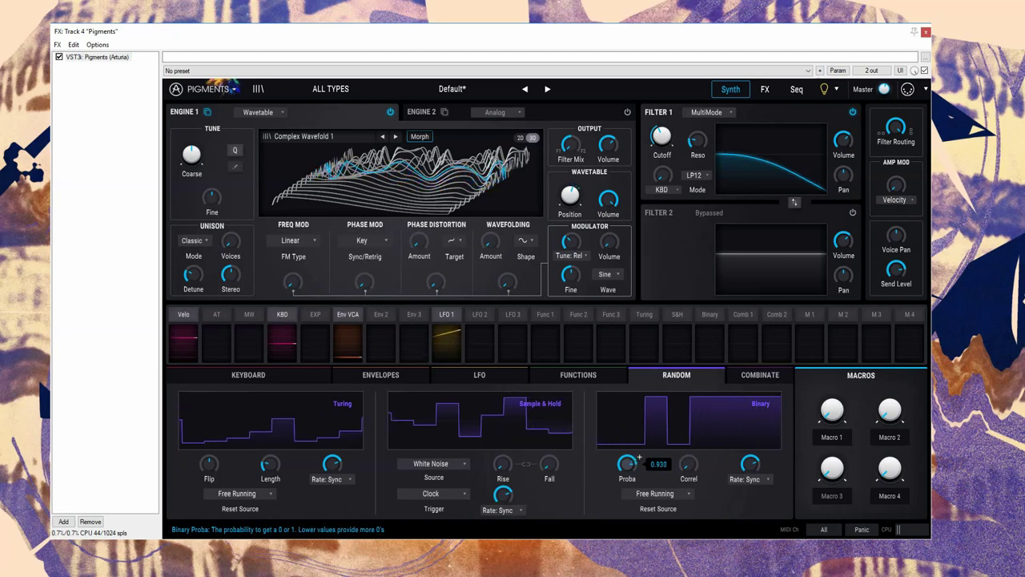
{"action": "mouse_move", "coordinate": [625, 467]}
{"action": "left_mouse_down"}
{"action": "mouse_move", "coordinate": [637, 478]}
{"action": "mouse_move", "coordinate": [627, 471]}
{"action": "left_mouse_up"}
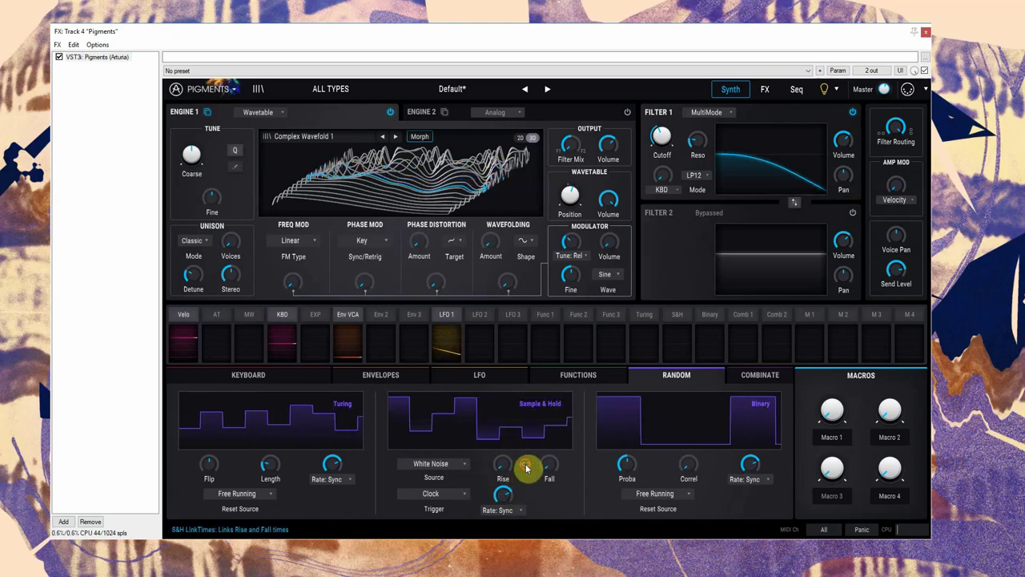
Step: Test the Sample & Hold Rise smoothing, then return Rise to near zero for hard steps
{"action": "mouse_move", "coordinate": [503, 465]}
{"action": "scroll", "coordinate": [515, 458], "scroll_direction": "up", "scroll_amount": 8}
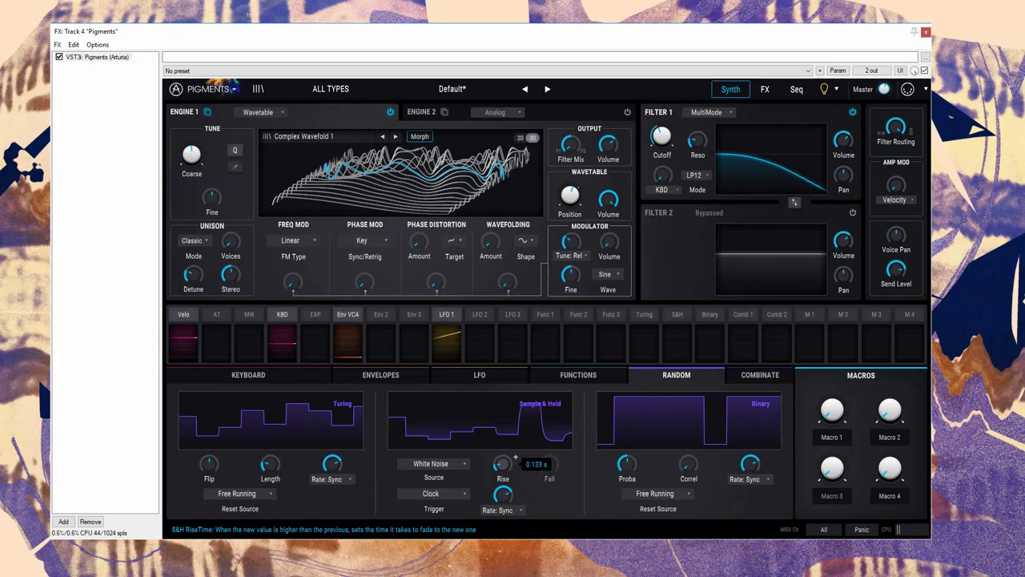
{"action": "left_click_drag", "start_coordinate": [516, 458], "coordinate": [506, 492]}
{"action": "left_click", "coordinate": [504, 500]}
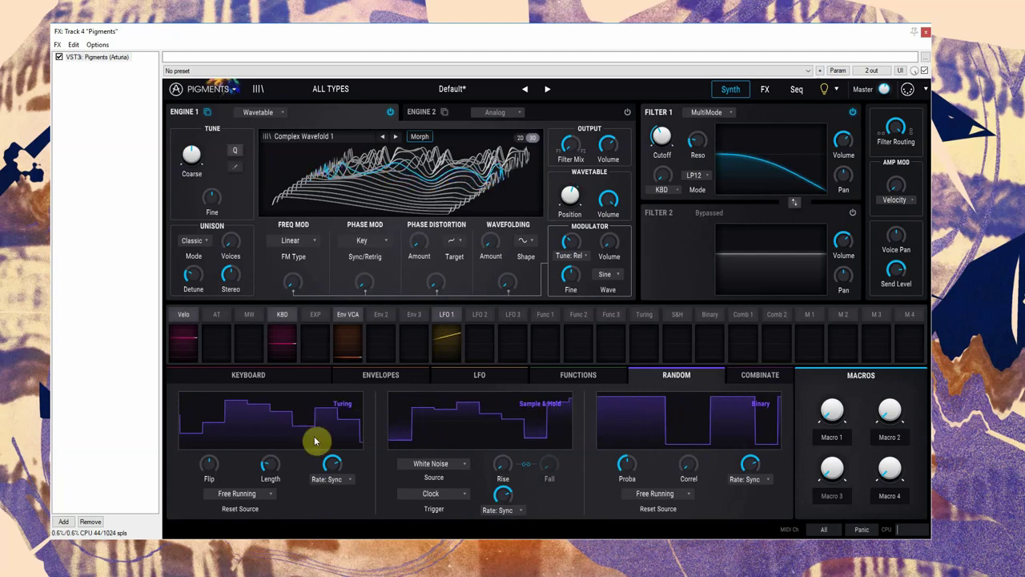
Step: Route the Turing modulator to Engine 1's Coarse tune at an amount of 0.28
{"action": "left_click", "coordinate": [643, 320]}
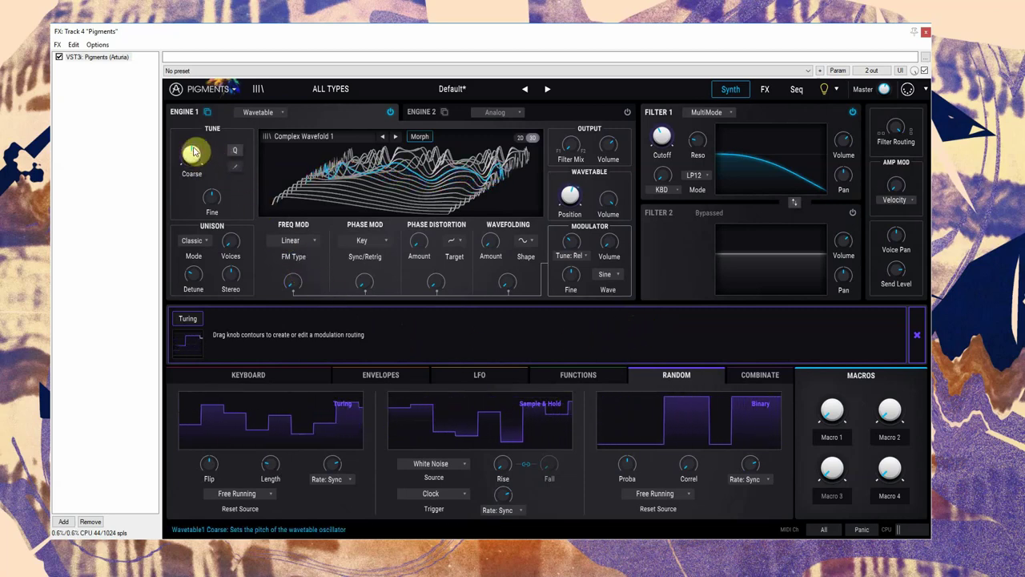
{"action": "left_click_drag", "start_coordinate": [198, 144], "coordinate": [197, 137]}
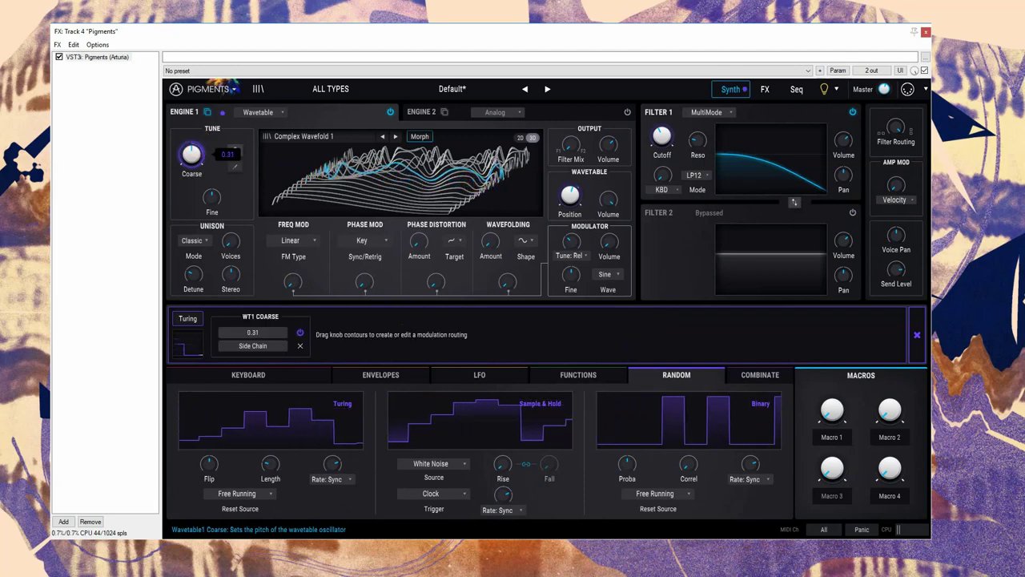
{"action": "left_click_drag", "start_coordinate": [192, 153], "coordinate": [200, 148]}
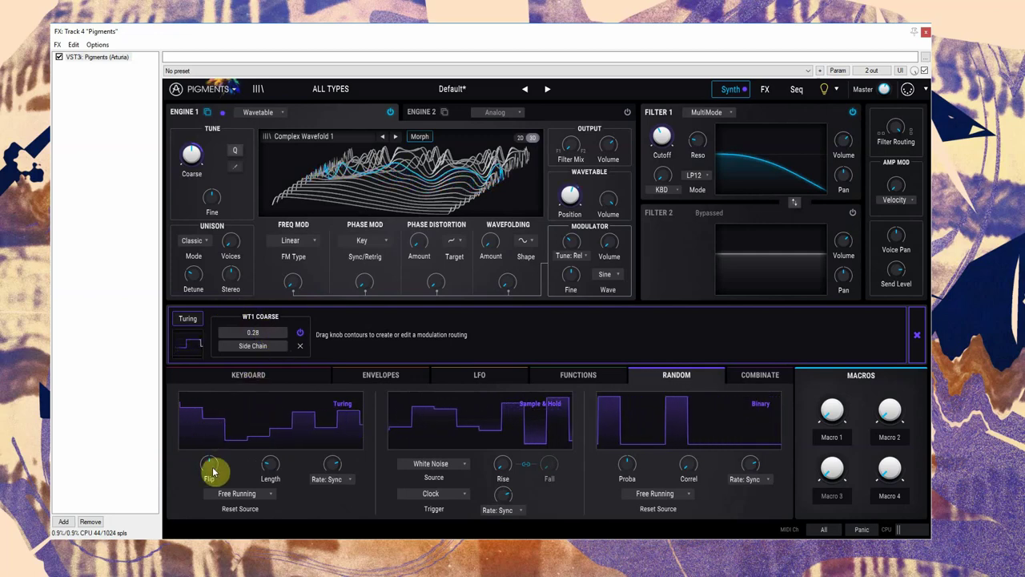
Step: Raise Turing Flip from 0 %, reset it to 50 %, then push it up to 100 %
{"action": "mouse_move", "coordinate": [214, 474]}
{"action": "mouse_move", "coordinate": [270, 467]}
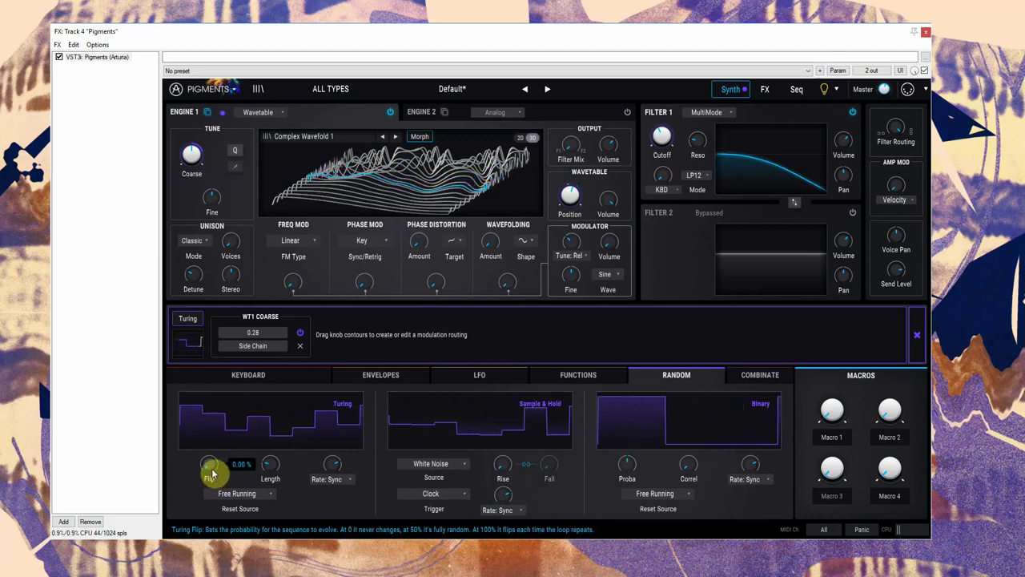
{"action": "mouse_move", "coordinate": [213, 474]}
{"action": "left_mouse_down"}
{"action": "mouse_move", "coordinate": [212, 437]}
{"action": "mouse_move", "coordinate": [210, 469]}
{"action": "left_mouse_up"}
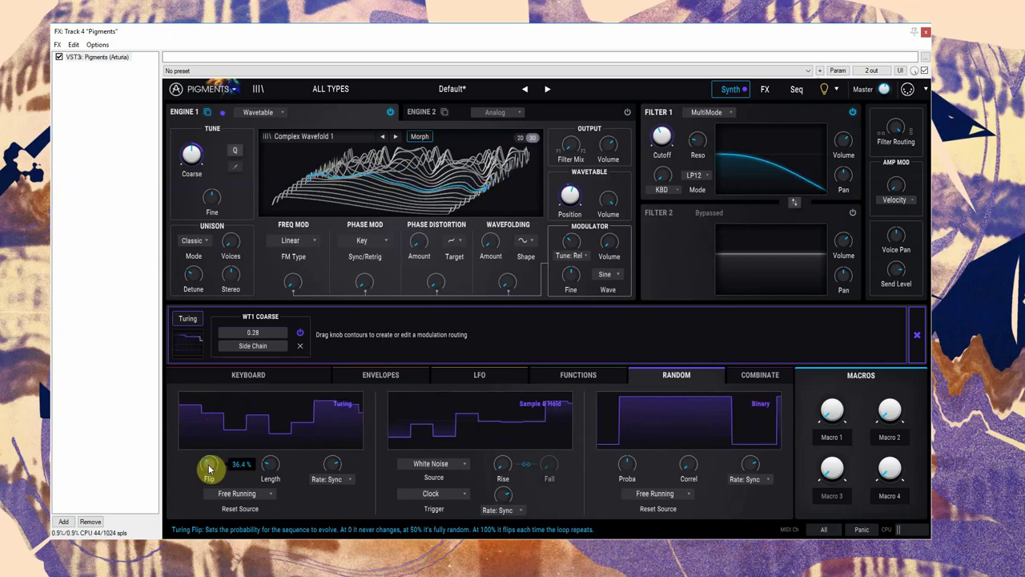
{"action": "double_click", "coordinate": [209, 469]}
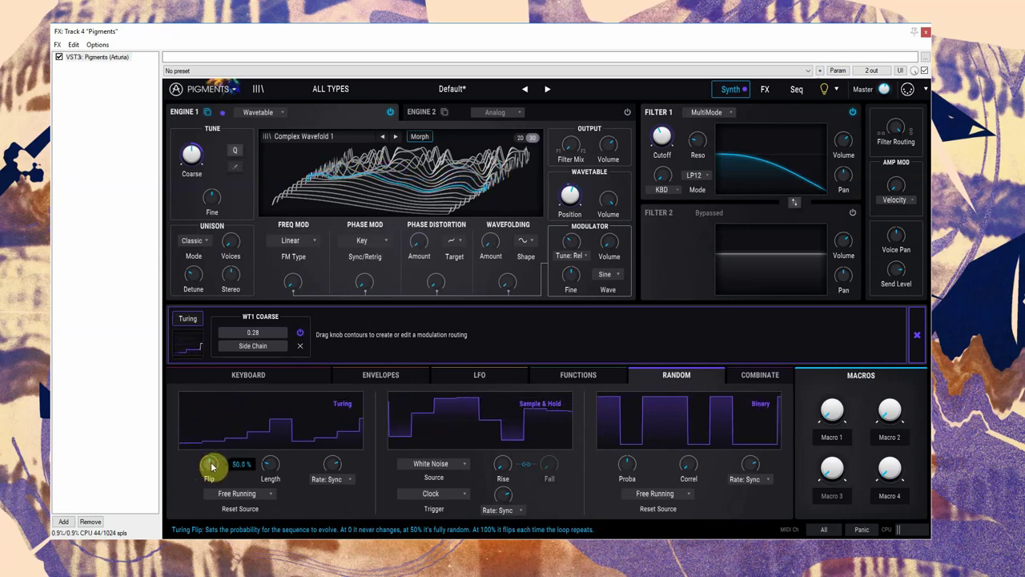
{"action": "mouse_move", "coordinate": [212, 466]}
{"action": "left_mouse_down"}
{"action": "mouse_move", "coordinate": [213, 442]}
{"action": "mouse_move", "coordinate": [222, 483]}
{"action": "left_mouse_up"}
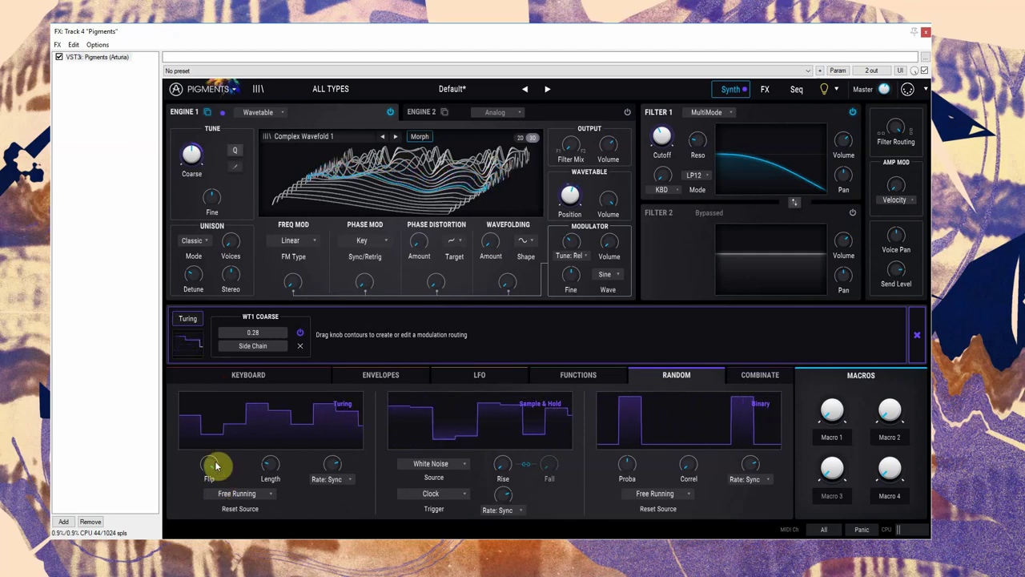
{"action": "left_click_drag", "start_coordinate": [214, 465], "coordinate": [211, 467]}
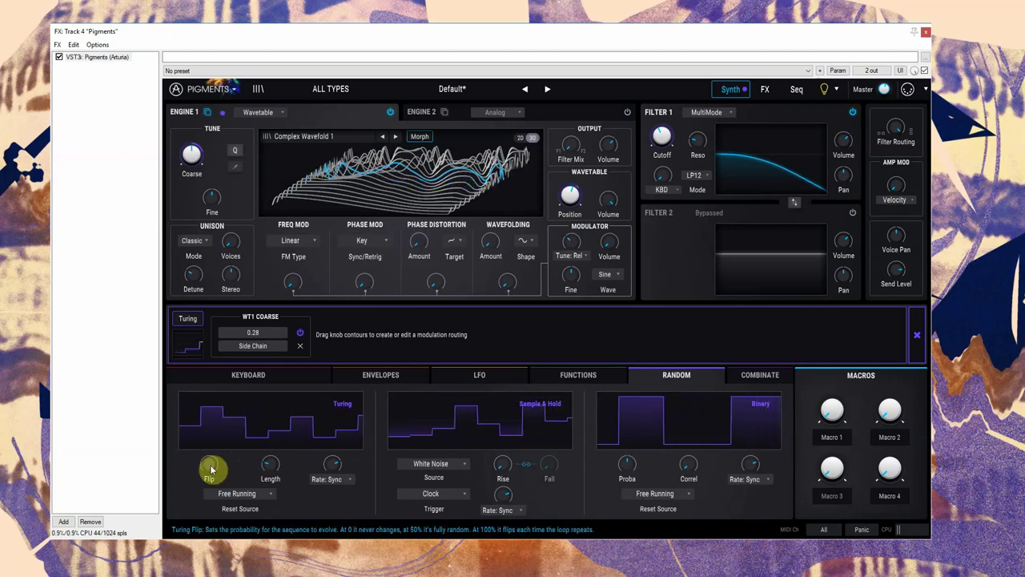
{"action": "left_click", "coordinate": [210, 469]}
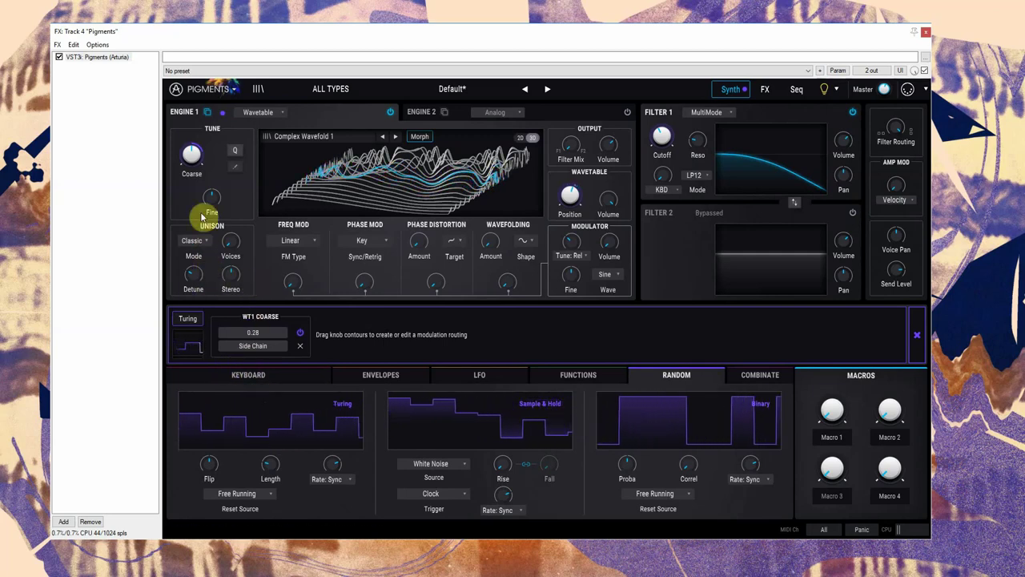
Step: Enable Mod Quantize on Engine 1's Coarse tune and bring up its interval options
{"action": "left_click", "coordinate": [235, 152]}
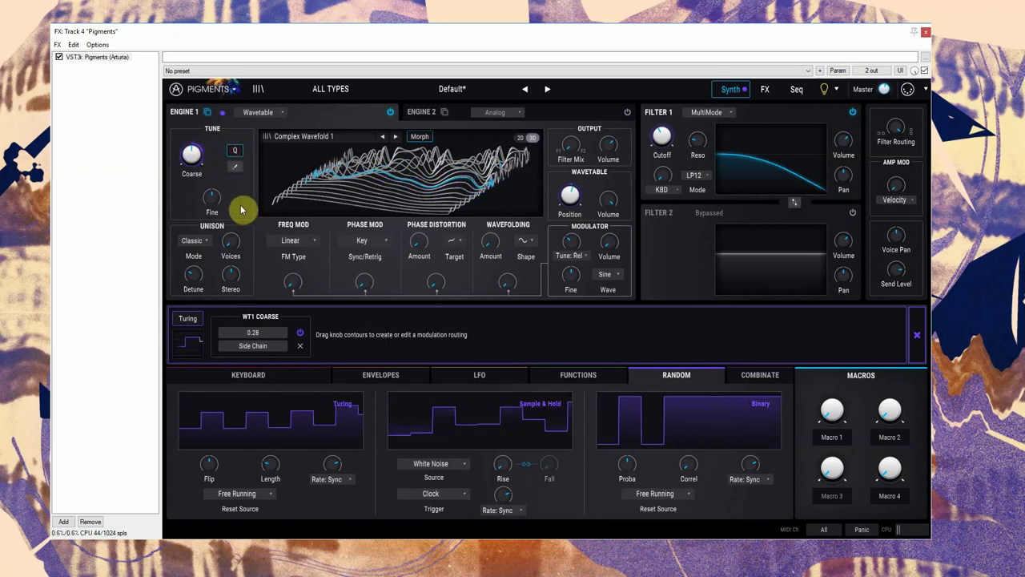
{"action": "mouse_move", "coordinate": [203, 152]}
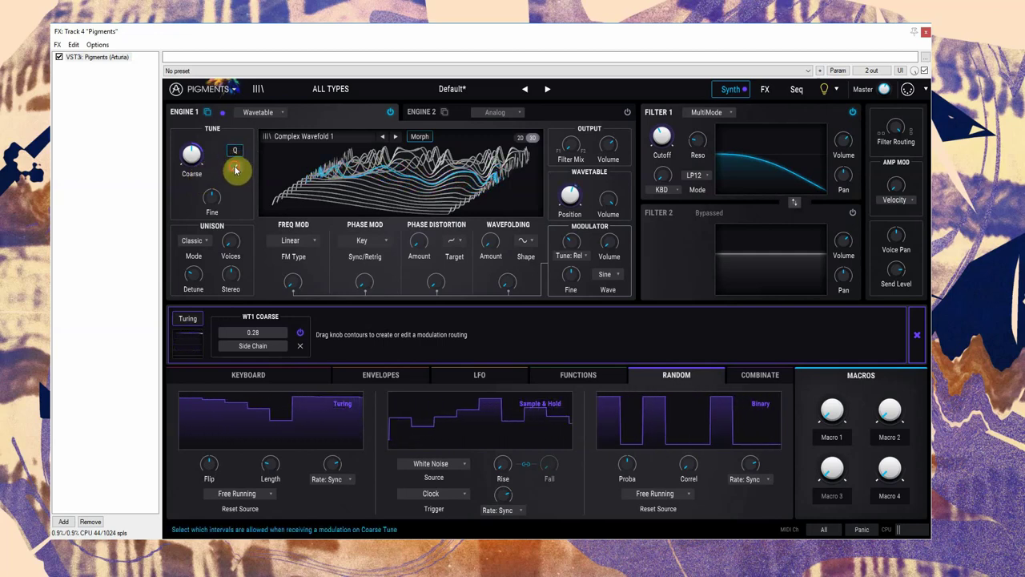
{"action": "left_click", "coordinate": [235, 165]}
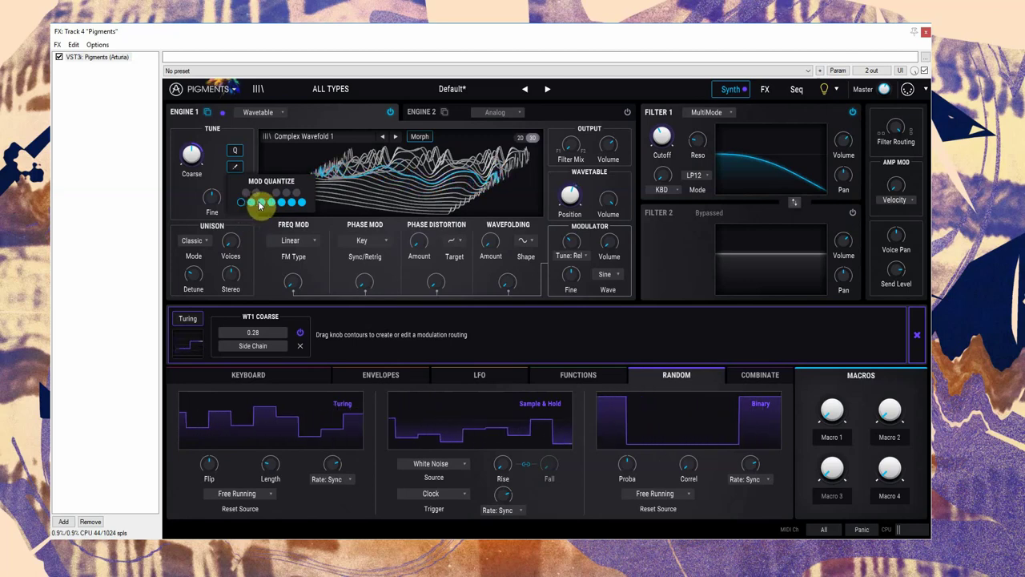
Step: Enable an allowed interval dot in the Mod Quantize popup
{"action": "left_click", "coordinate": [255, 194]}
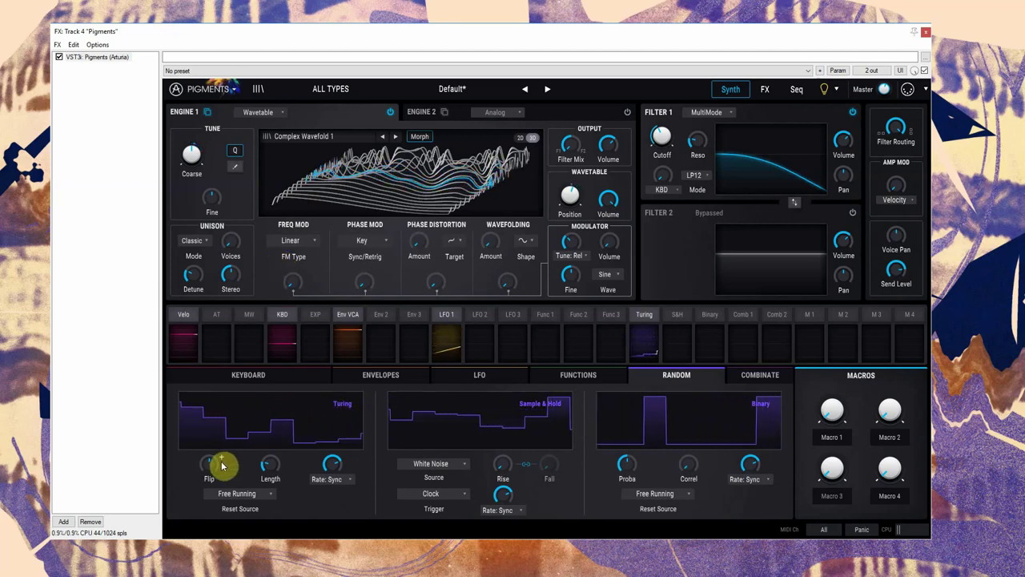
{"action": "mouse_move", "coordinate": [209, 466]}
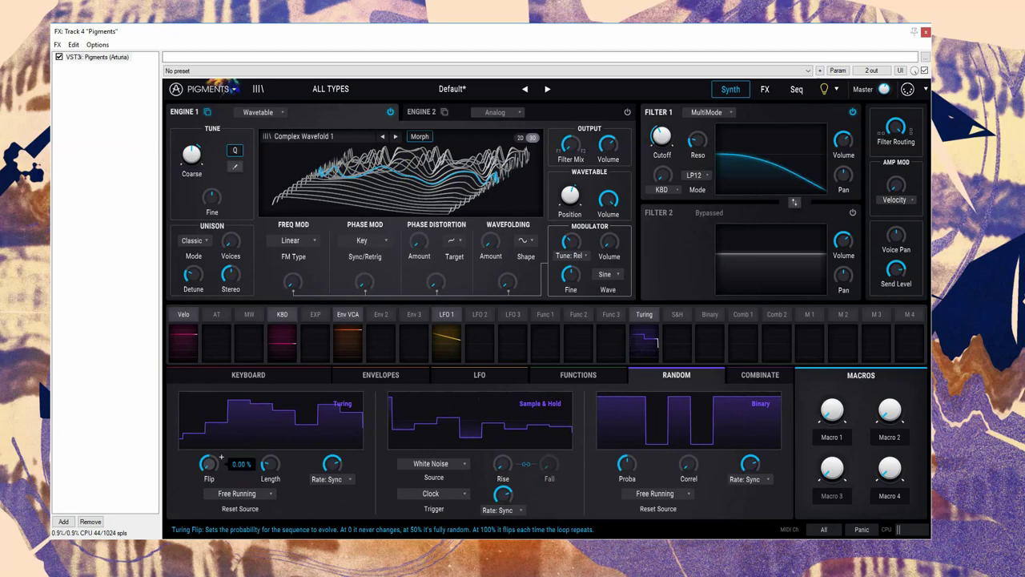
{"action": "double_click", "coordinate": [210, 461]}
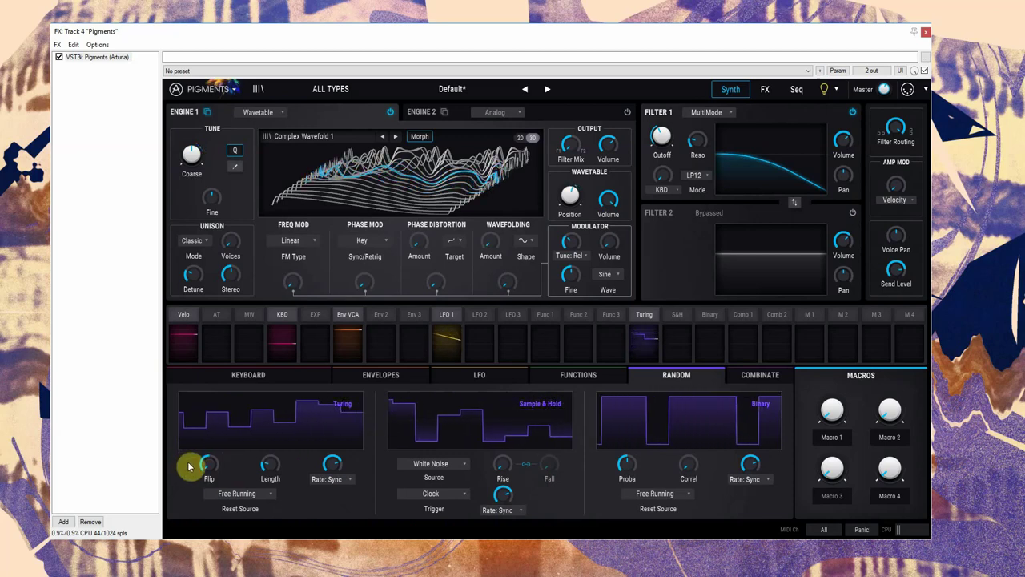
{"action": "double_click", "coordinate": [213, 469]}
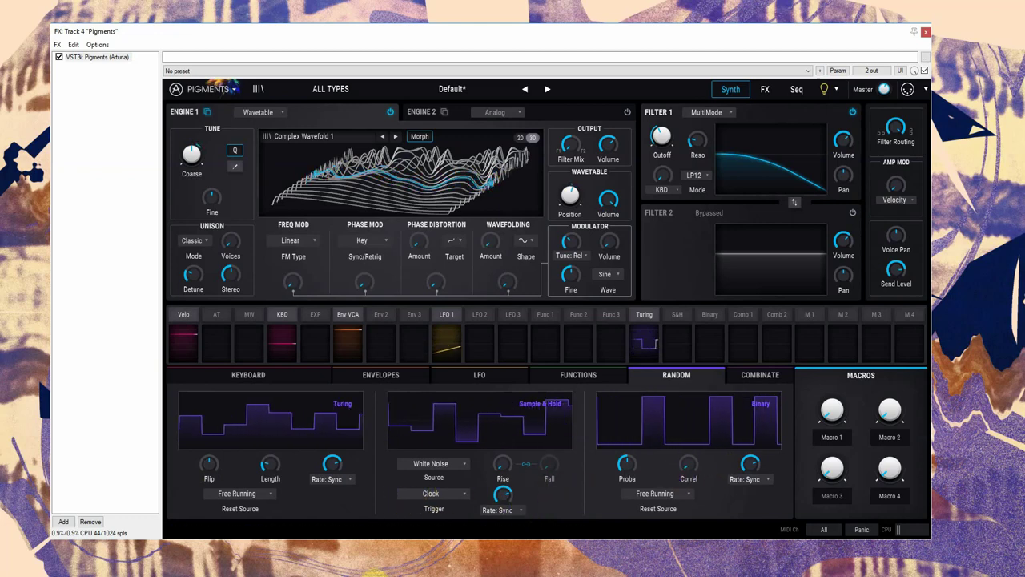
{"action": "mouse_move", "coordinate": [211, 461]}
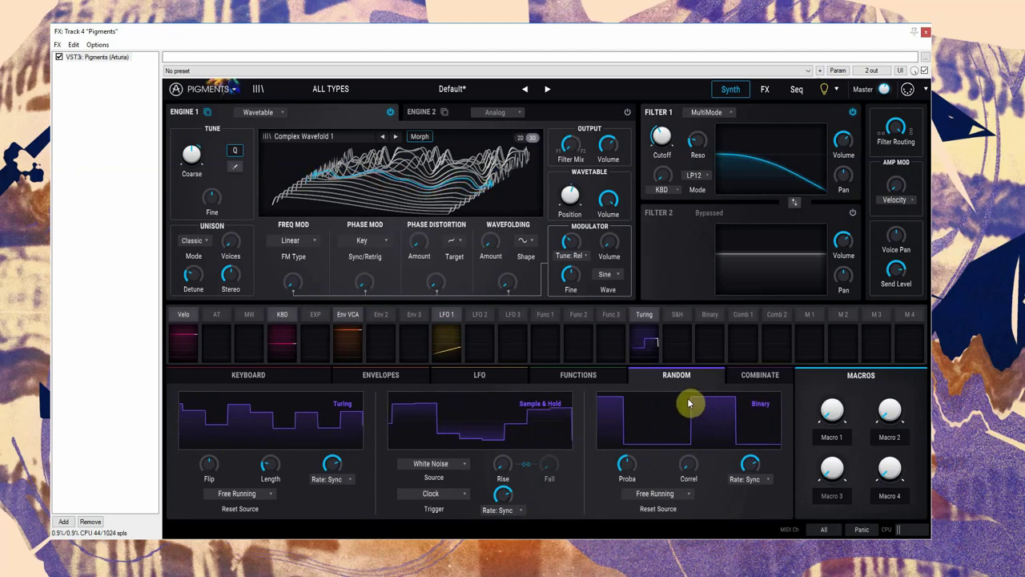
Step: Route the Binary random source to the Turing Flip amount
{"action": "left_click", "coordinate": [705, 318]}
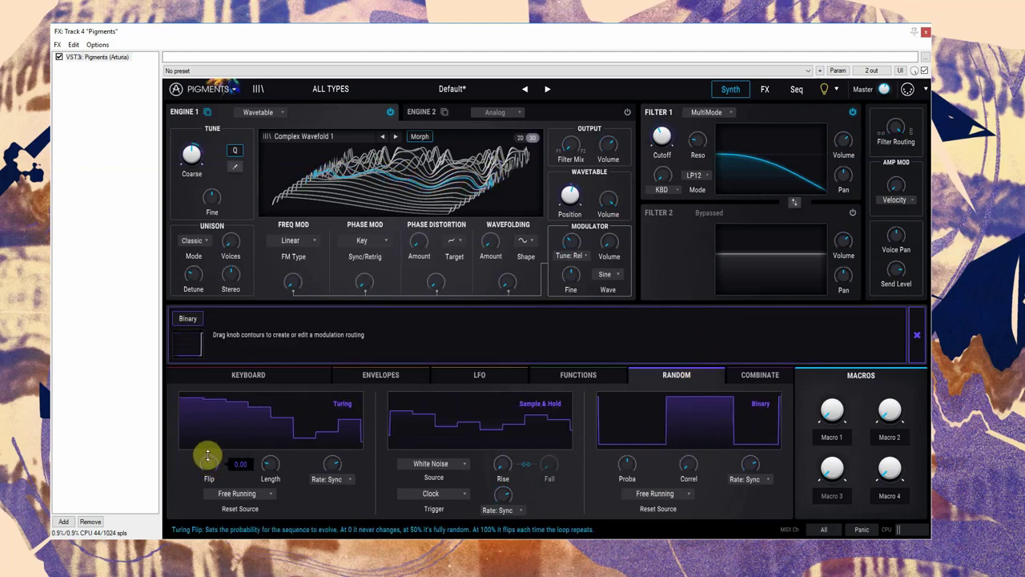
{"action": "left_click_drag", "start_coordinate": [207, 455], "coordinate": [207, 464]}
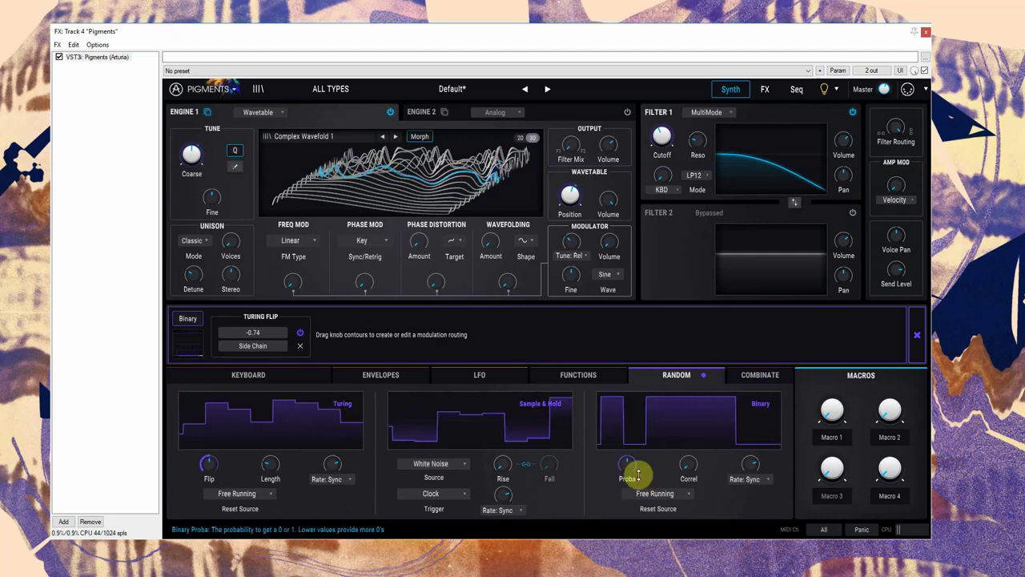
Step: Set Binary probability to 0.500, then add and remove a Binary Proba self-routing
{"action": "left_click_drag", "start_coordinate": [639, 476], "coordinate": [635, 465]}
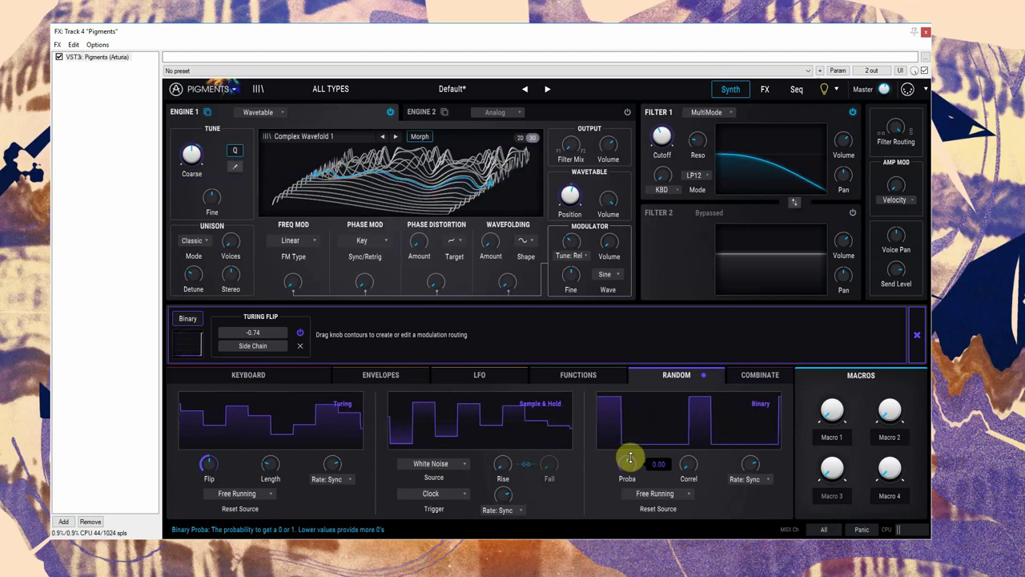
{"action": "left_click_drag", "start_coordinate": [628, 464], "coordinate": [627, 467]}
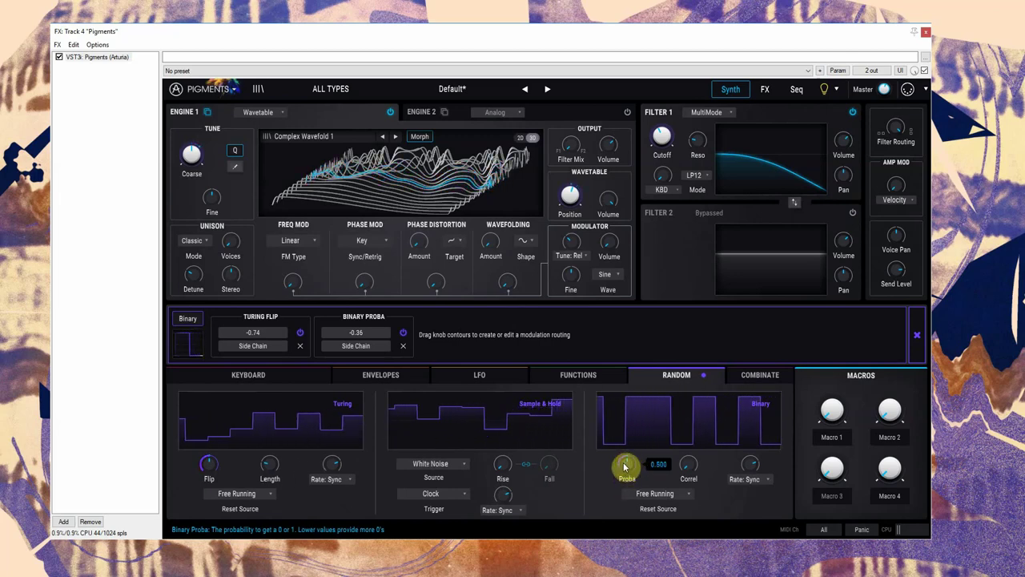
{"action": "left_click", "coordinate": [403, 345]}
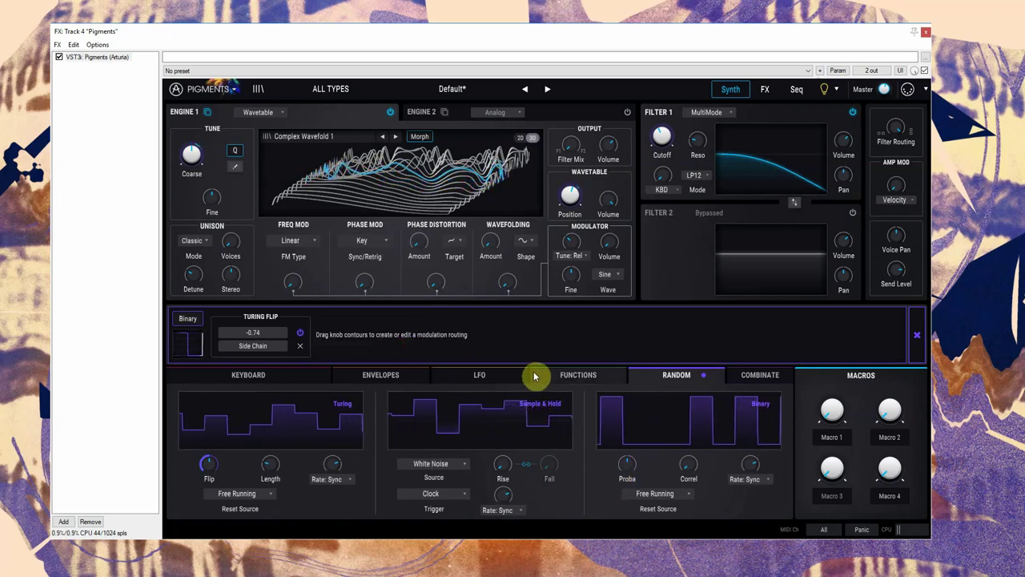
{"action": "left_click", "coordinate": [918, 336]}
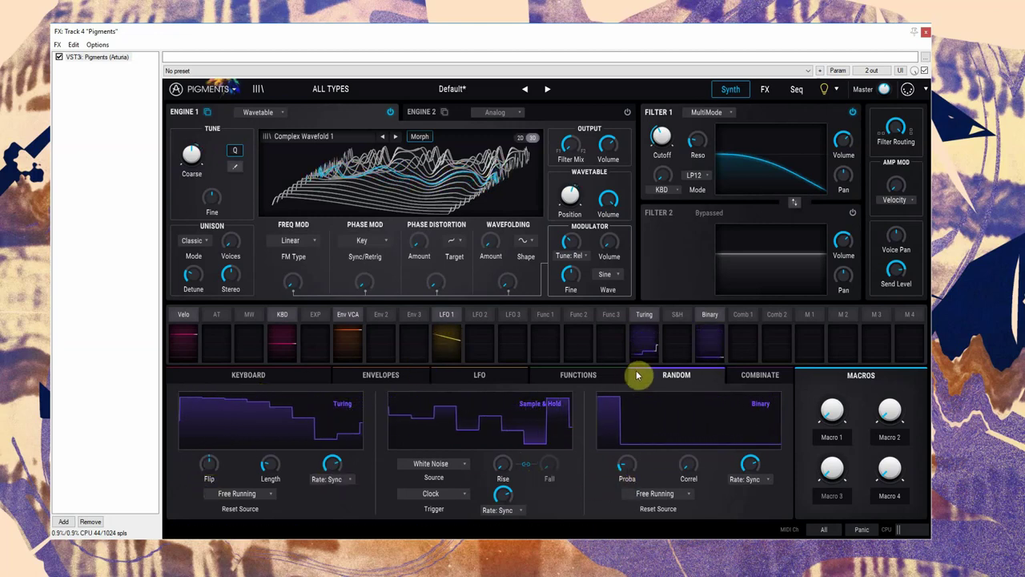
Step: Change the Binary modulation of Turing Flip from negative to about 0.33
{"action": "left_click", "coordinate": [710, 313]}
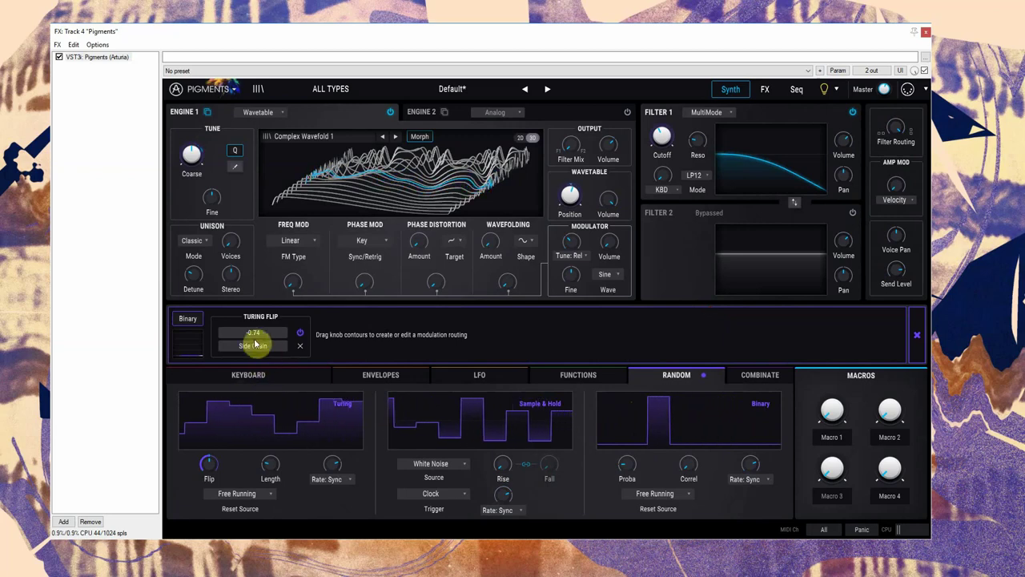
{"action": "left_click_drag", "start_coordinate": [253, 332], "coordinate": [252, 345]}
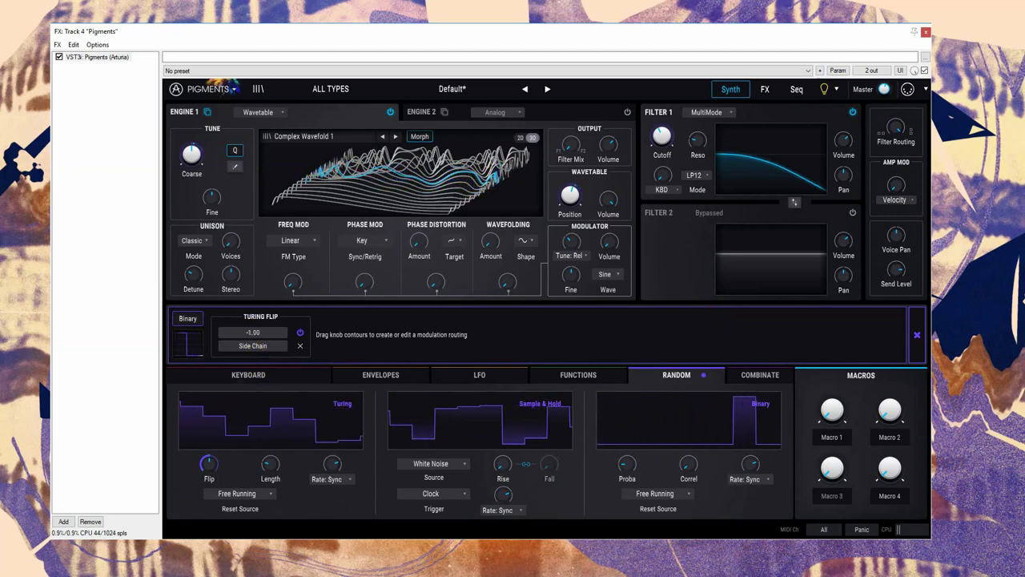
{"action": "mouse_move", "coordinate": [212, 472]}
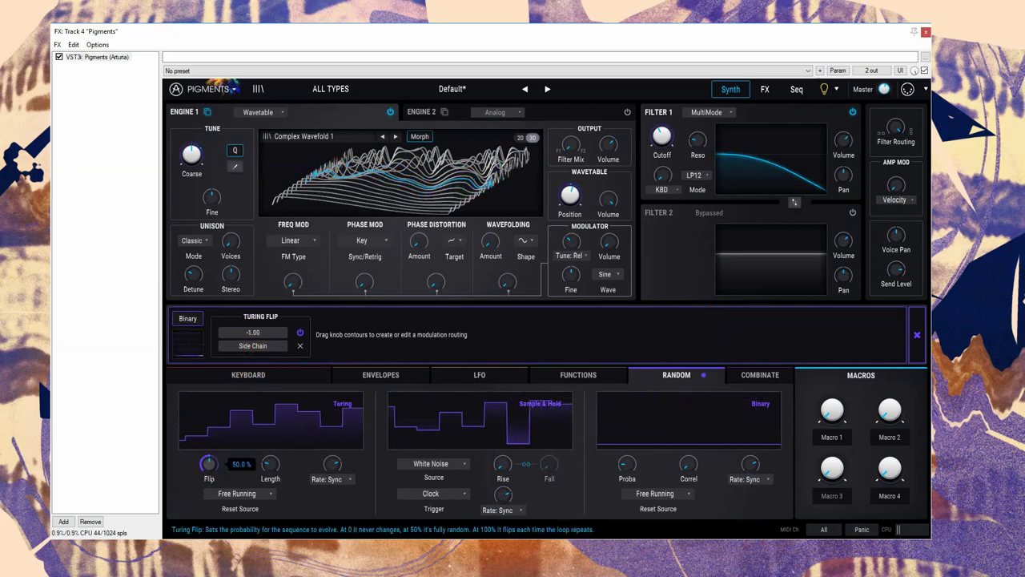
{"action": "left_click_drag", "start_coordinate": [254, 335], "coordinate": [254, 327]}
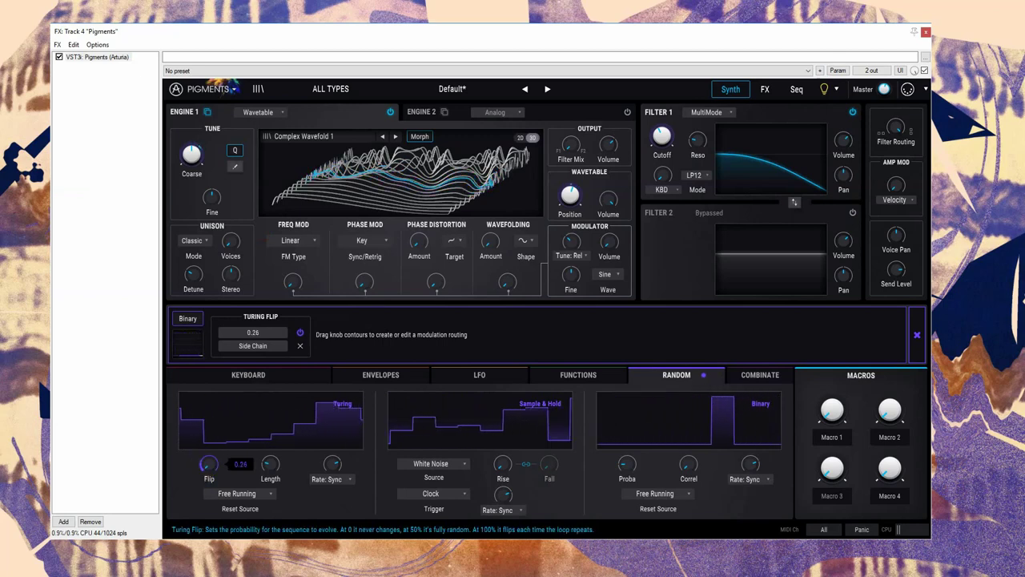
{"action": "left_click_drag", "start_coordinate": [209, 463], "coordinate": [208, 463]}
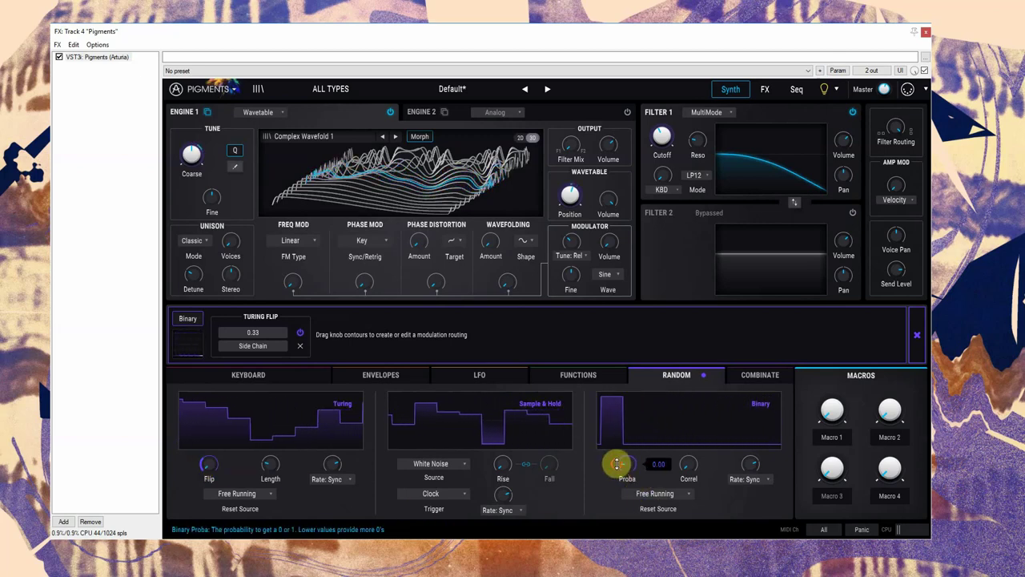
Step: Add then delete a Binary Proba routing and close the Binary routing bar
{"action": "left_click_drag", "start_coordinate": [618, 463], "coordinate": [617, 465]}
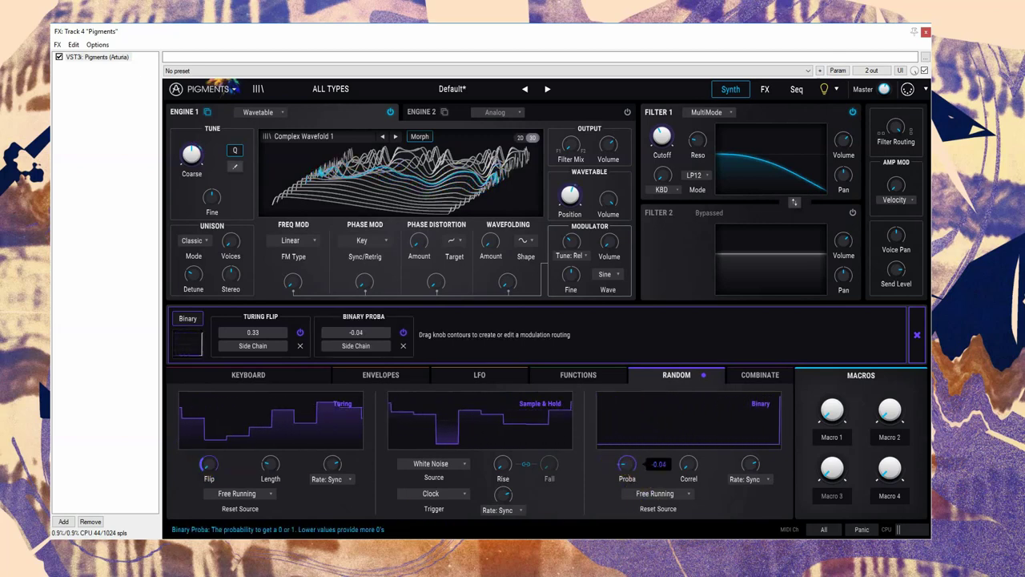
{"action": "left_click", "coordinate": [403, 346]}
{"action": "left_click", "coordinate": [917, 335]}
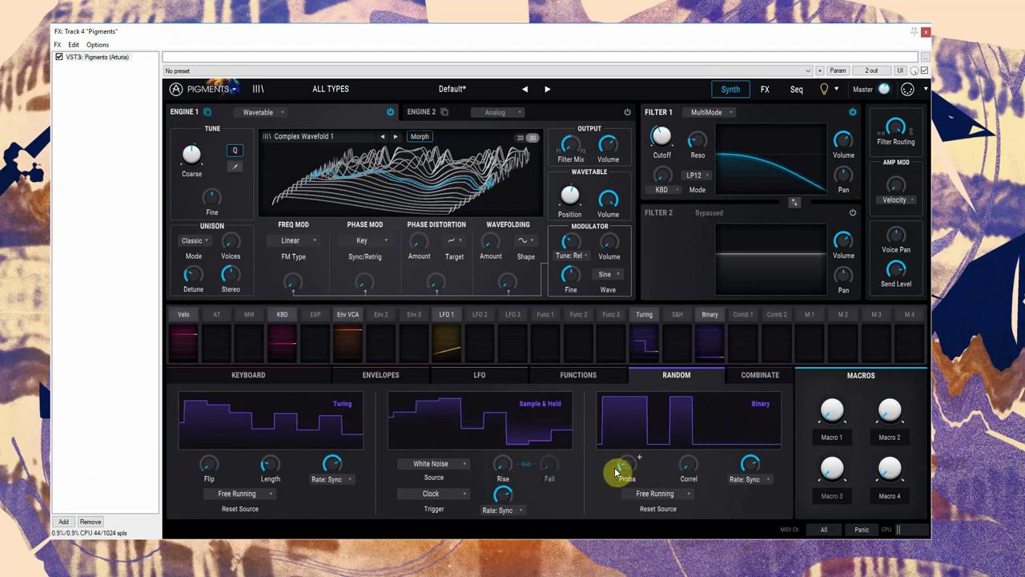
{"action": "mouse_move", "coordinate": [622, 470]}
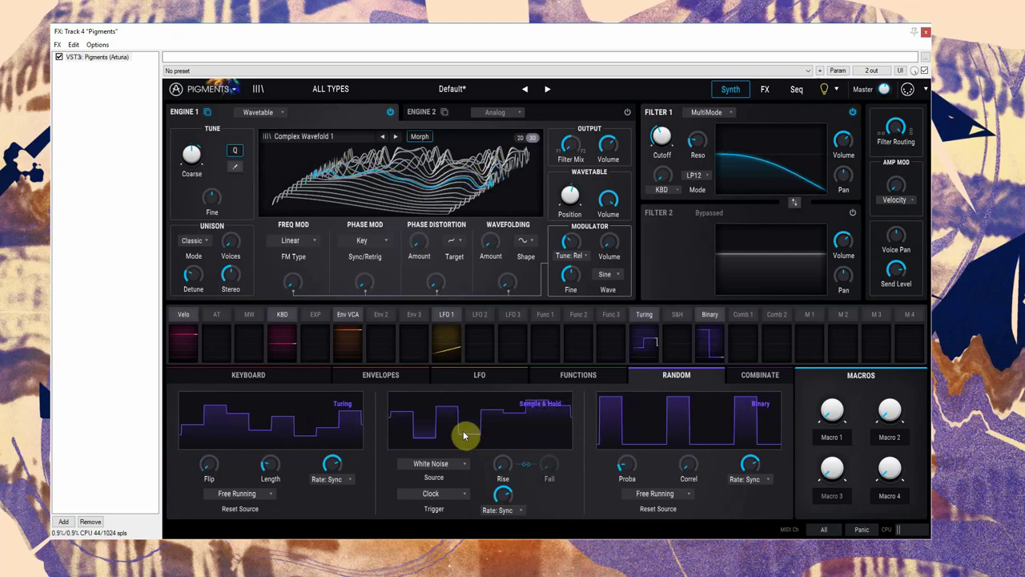
Step: Switch Env 2's gate source from Poly KBD to Turing Clock
{"action": "left_click", "coordinate": [395, 377]}
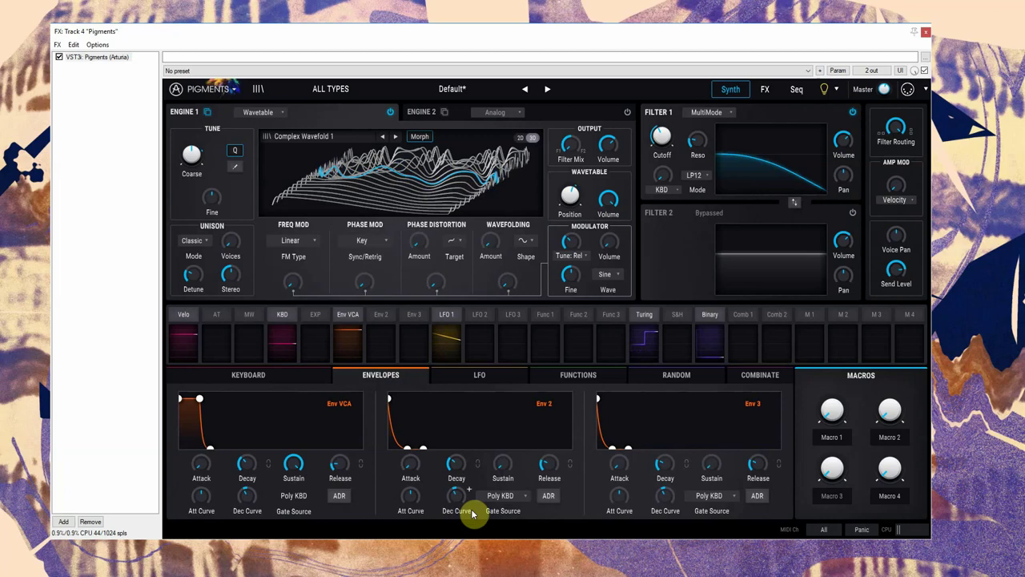
{"action": "left_click", "coordinate": [526, 498]}
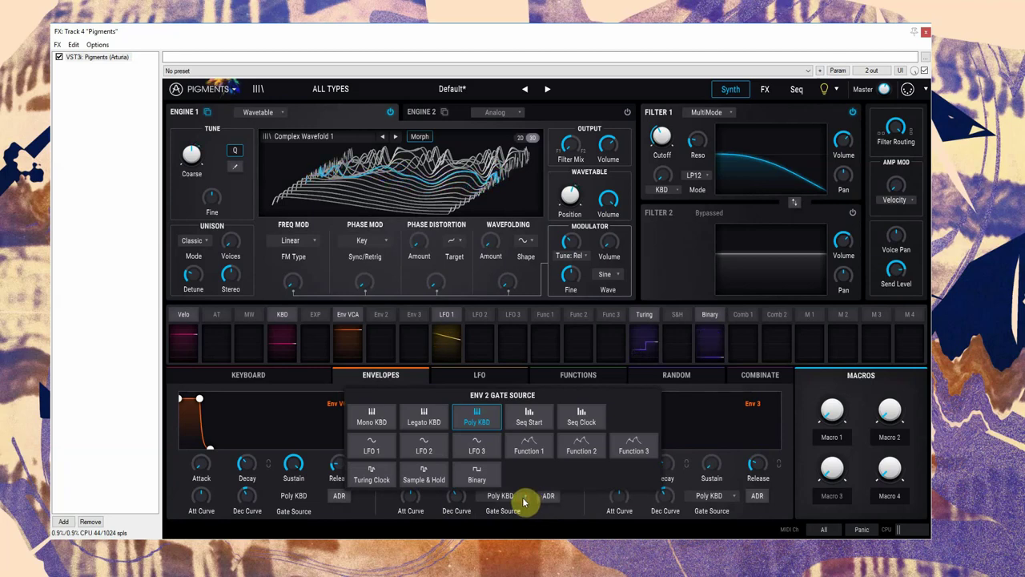
{"action": "left_click", "coordinate": [375, 479]}
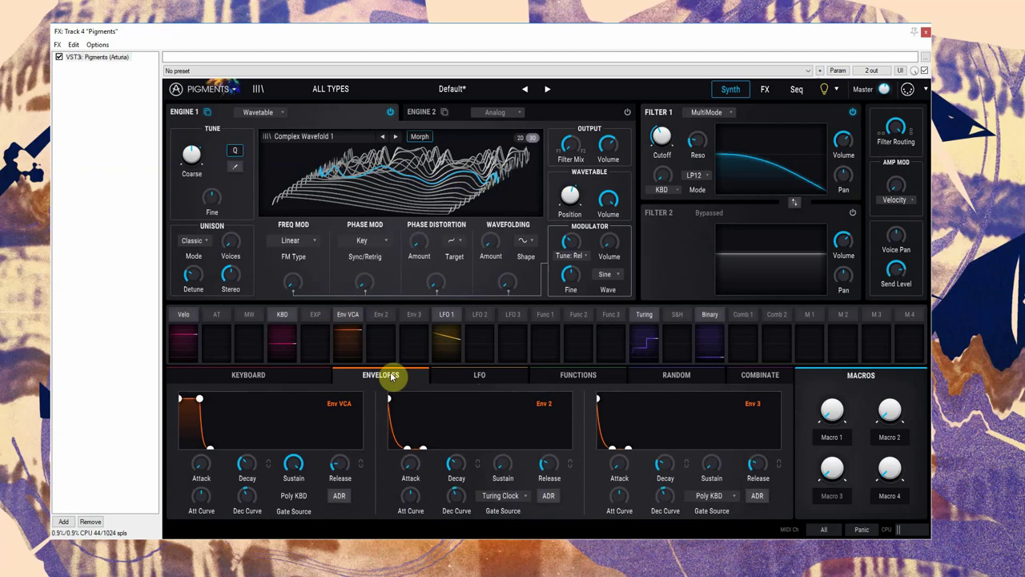
Step: Route Env 2 to Filter 1 cutoff at 0.48 and lengthen Env 2's decay
{"action": "left_click", "coordinate": [384, 323]}
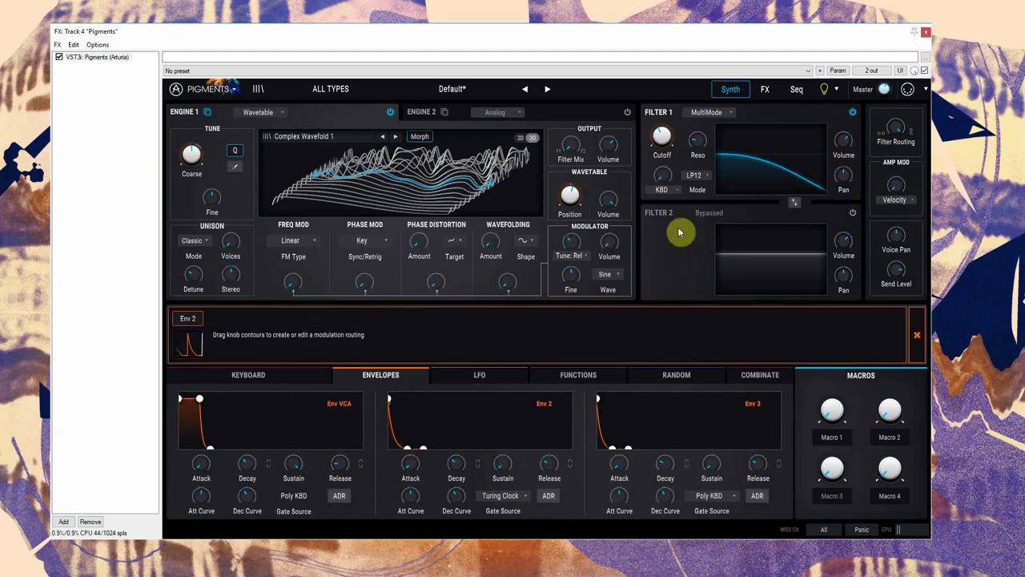
{"action": "mouse_move", "coordinate": [660, 134]}
{"action": "left_mouse_down"}
{"action": "mouse_move", "coordinate": [660, 149]}
{"action": "mouse_move", "coordinate": [660, 126]}
{"action": "left_mouse_up"}
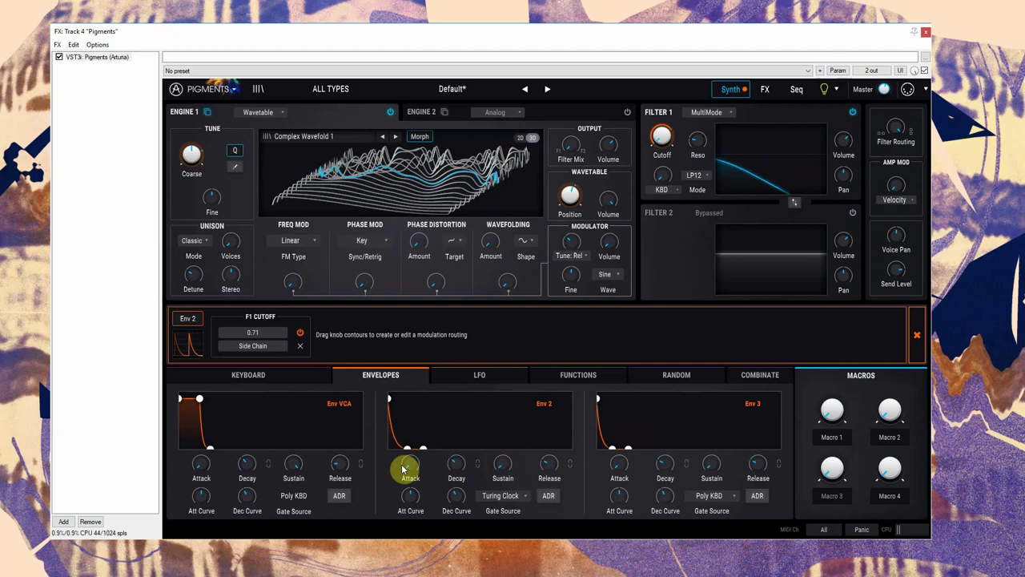
{"action": "left_click_drag", "start_coordinate": [407, 451], "coordinate": [417, 451]}
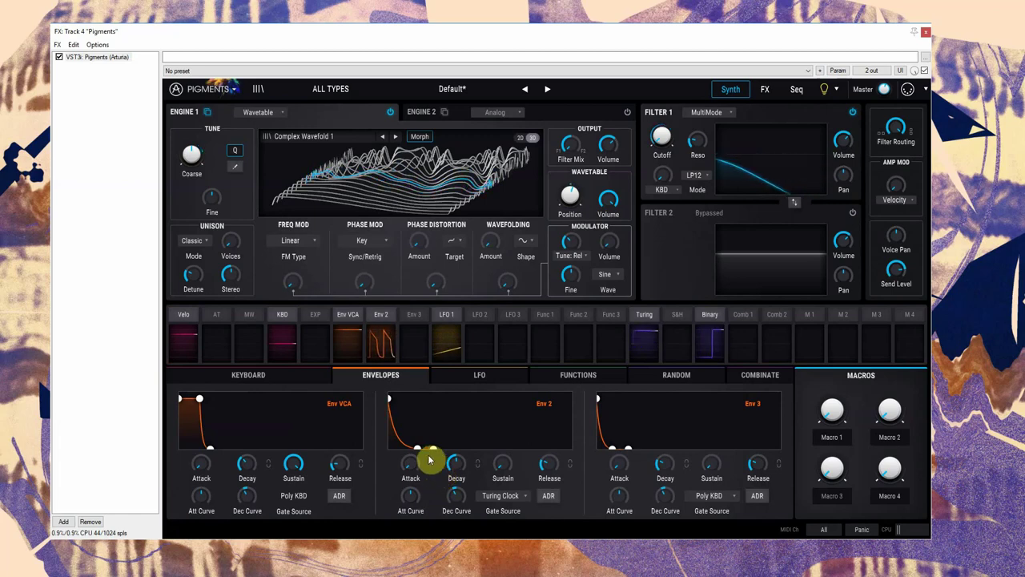
{"action": "left_click", "coordinate": [382, 322]}
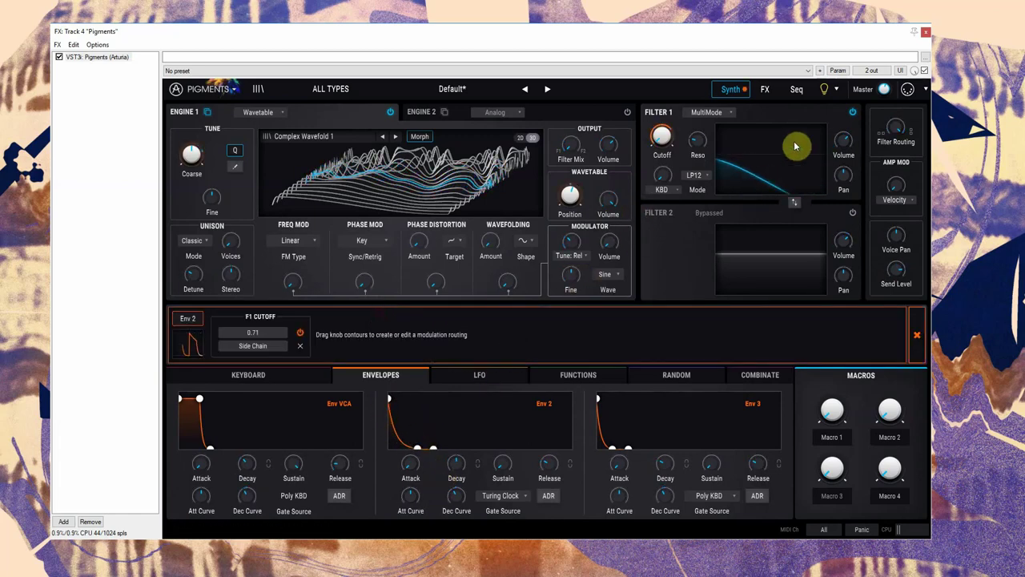
{"action": "left_click_drag", "start_coordinate": [664, 138], "coordinate": [664, 160]}
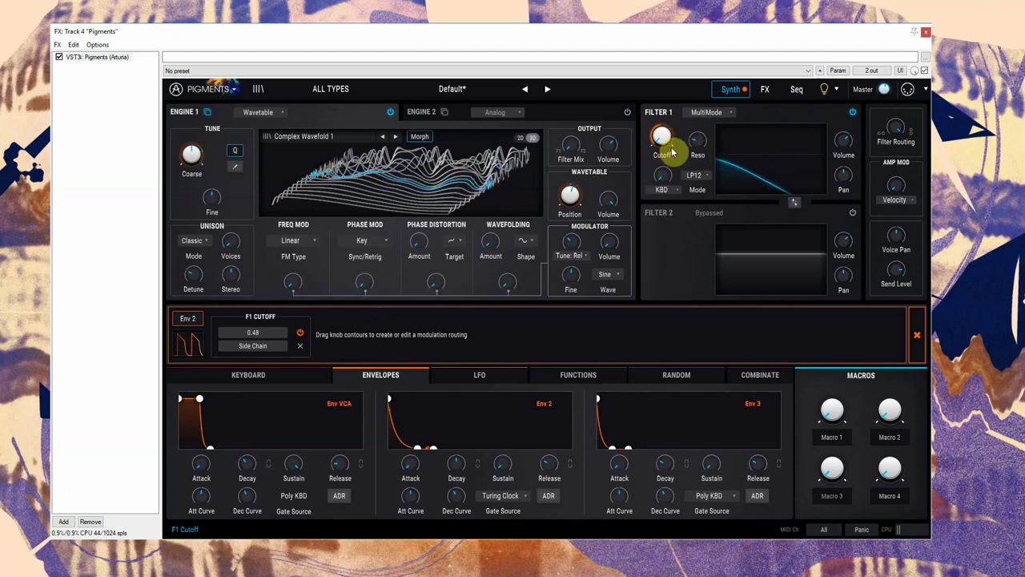
{"action": "left_click", "coordinate": [916, 340]}
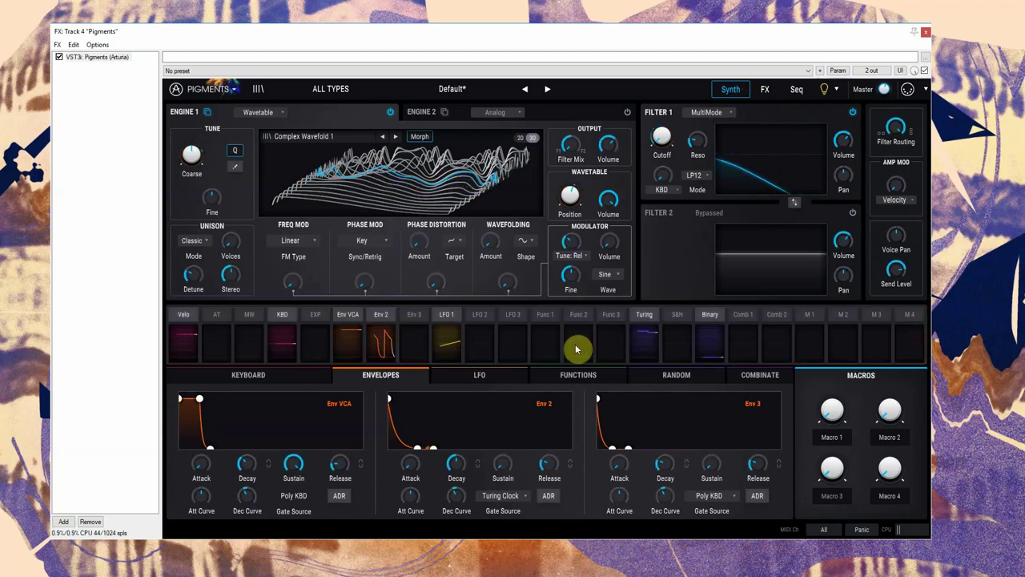
Step: Route the random Sample & Hold source to Filter 1 cutoff at 0.17
{"action": "left_click", "coordinate": [647, 377]}
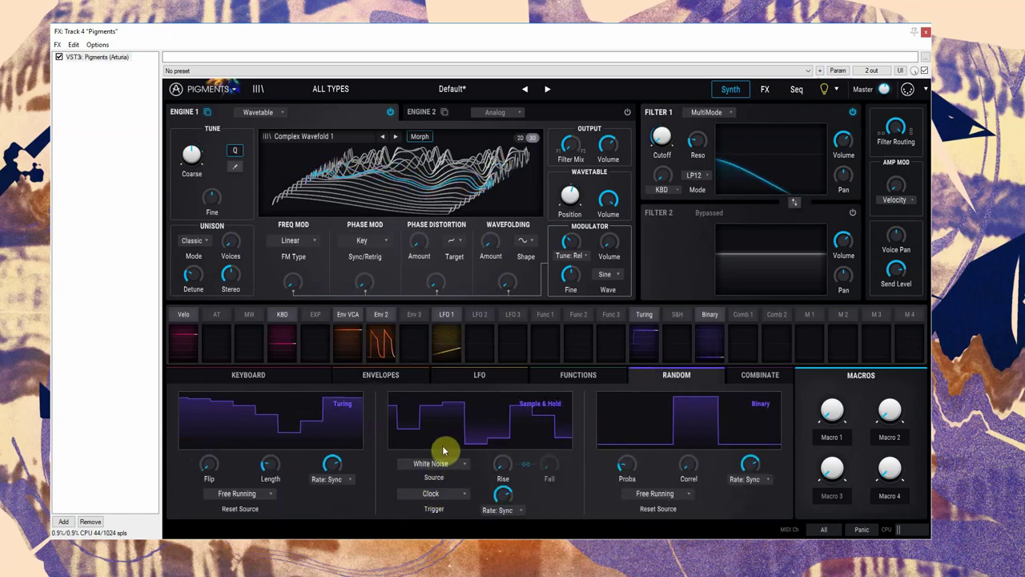
{"action": "left_click", "coordinate": [681, 314]}
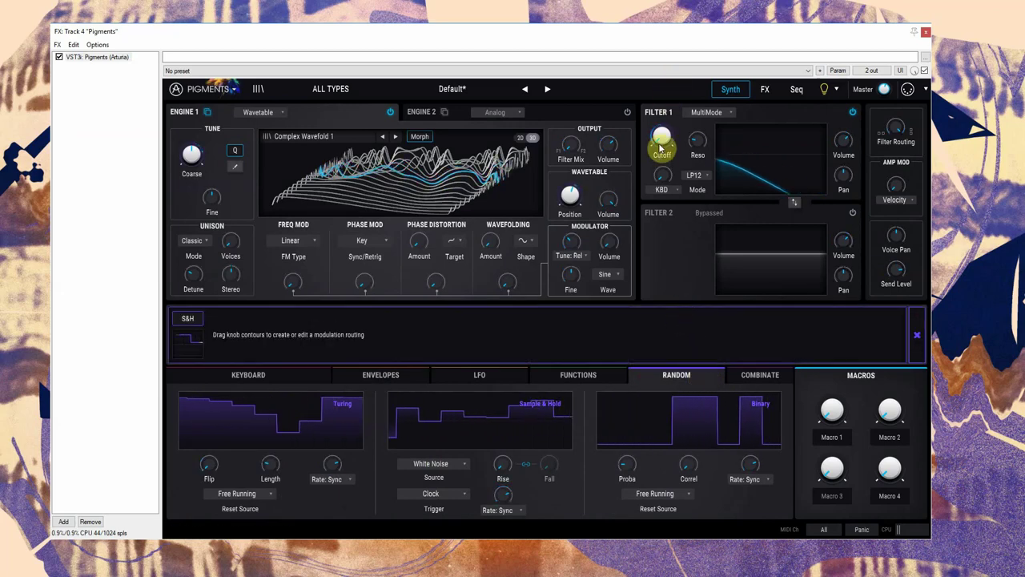
{"action": "mouse_move", "coordinate": [658, 136]}
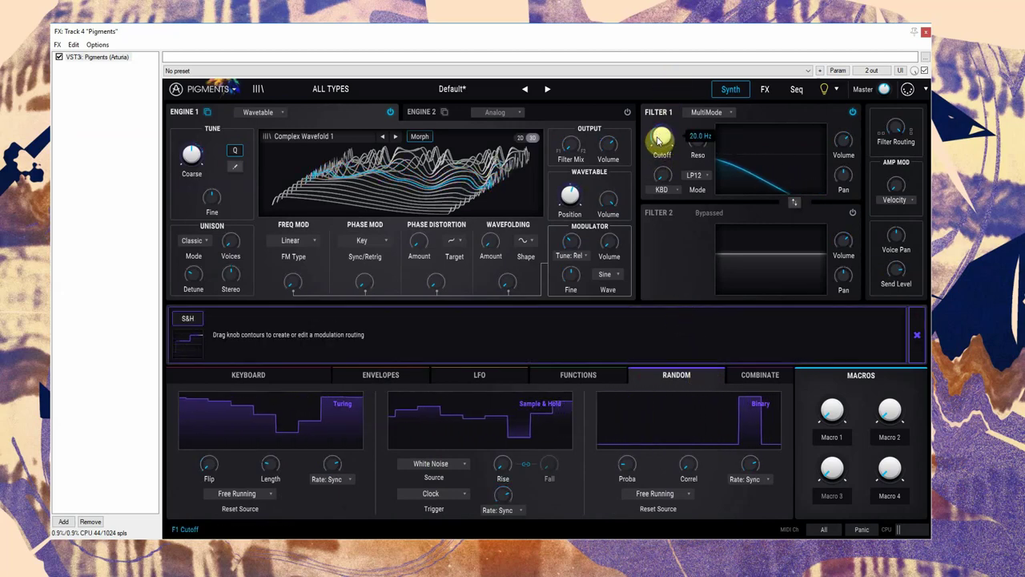
{"action": "left_click_drag", "start_coordinate": [659, 136], "coordinate": [653, 137]}
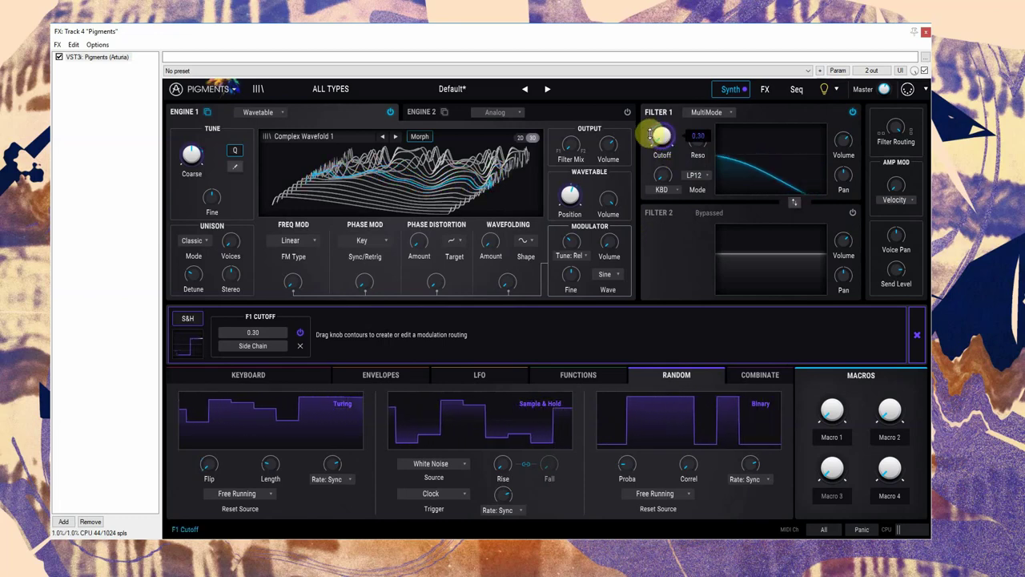
{"action": "left_click_drag", "start_coordinate": [651, 135], "coordinate": [650, 145]}
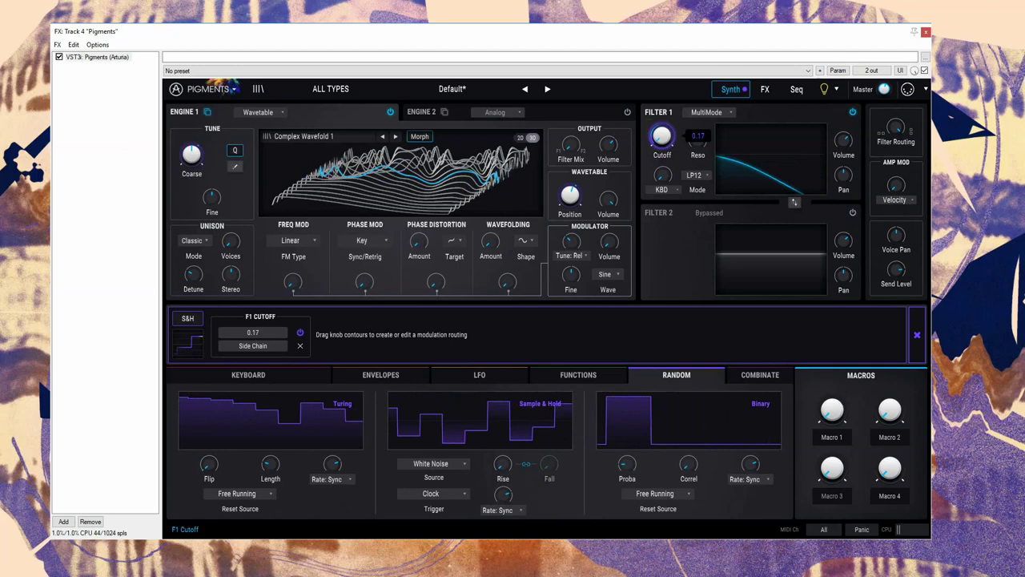
{"action": "left_click", "coordinate": [917, 337]}
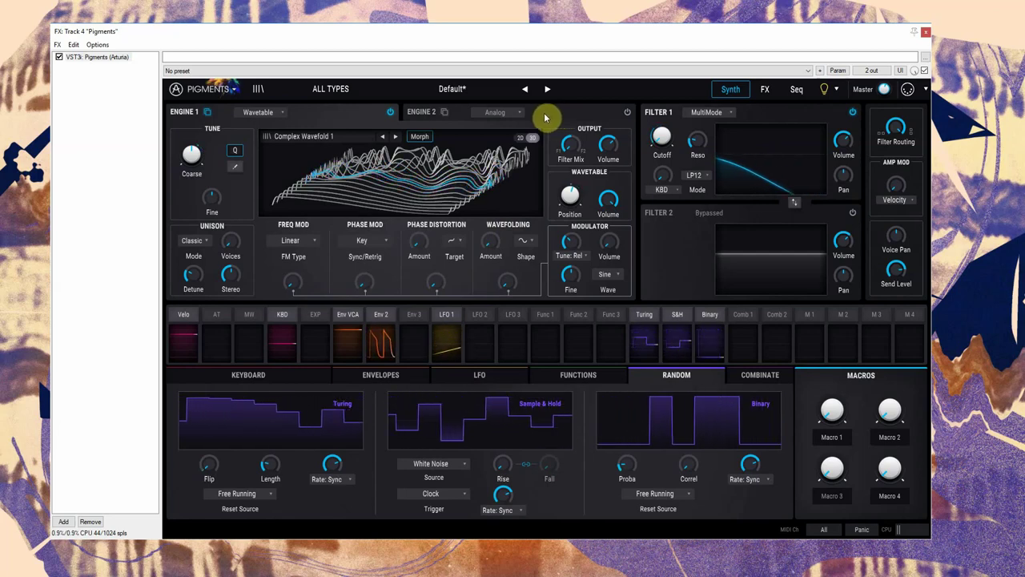
Step: Show Engine 2's Analog engine with its OSC 1–3, Noise and Drift controls
{"action": "left_click", "coordinate": [546, 112]}
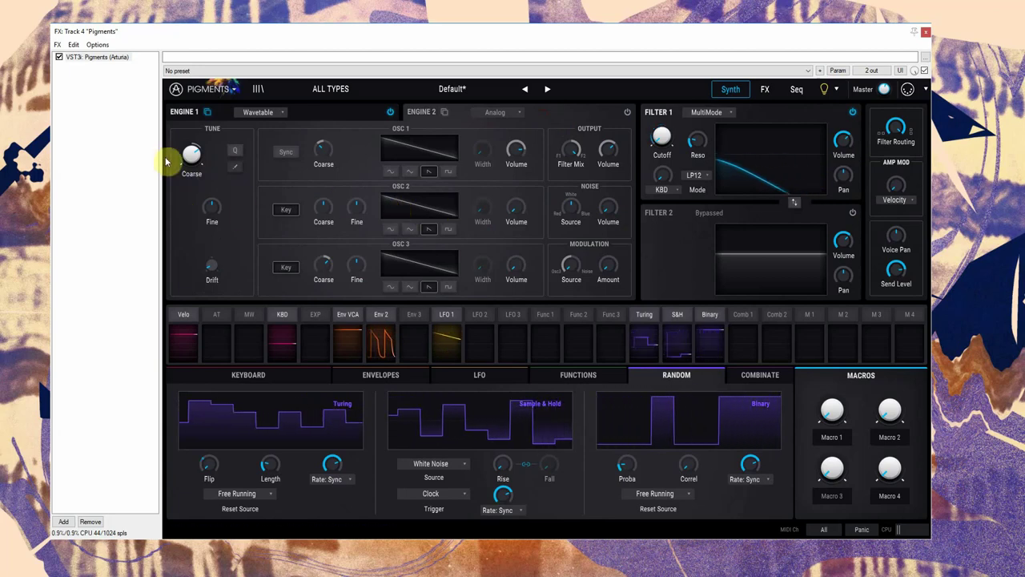
{"action": "mouse_move", "coordinate": [522, 211]}
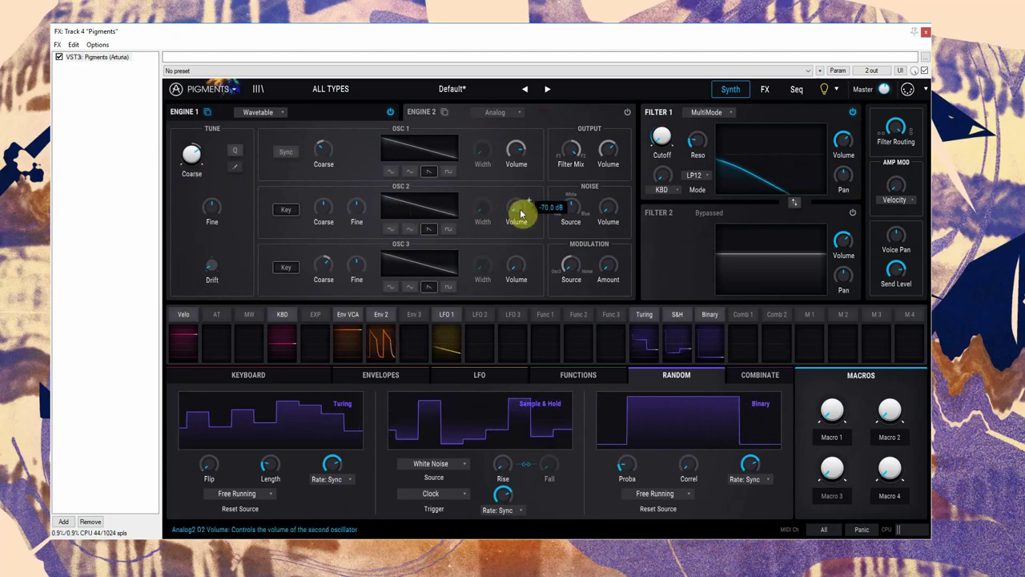
Step: Modulate Engine 2's coarse tune from Turing, with Mod Quantize on and the first interval allowed
{"action": "left_click", "coordinate": [648, 319]}
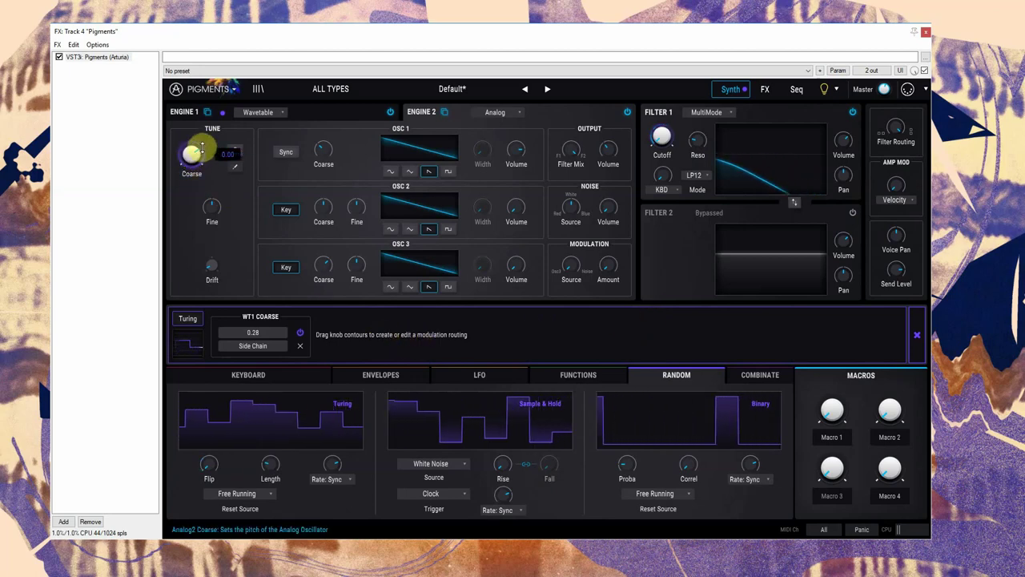
{"action": "left_click_drag", "start_coordinate": [193, 154], "coordinate": [193, 165]}
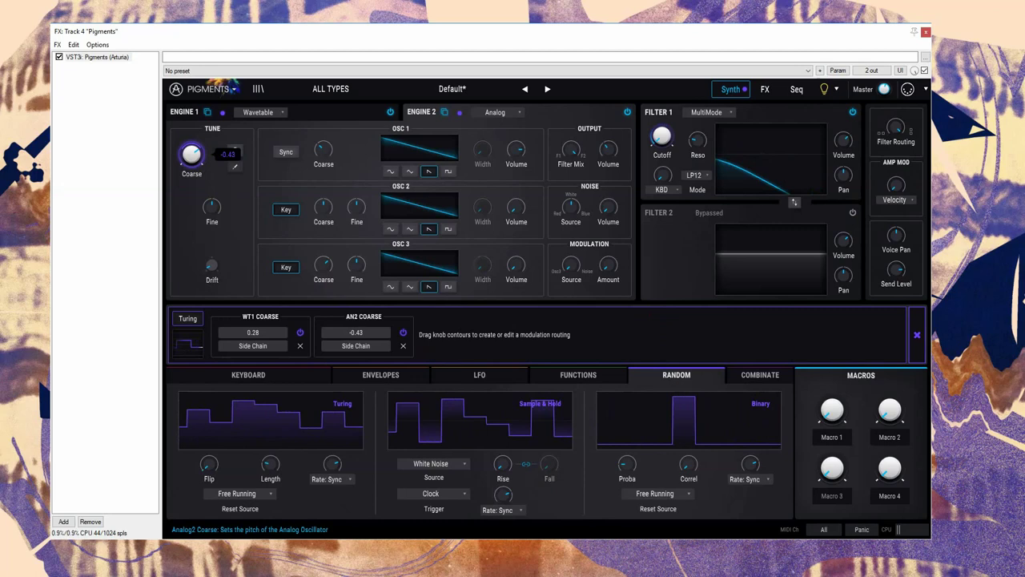
{"action": "left_click", "coordinate": [233, 169]}
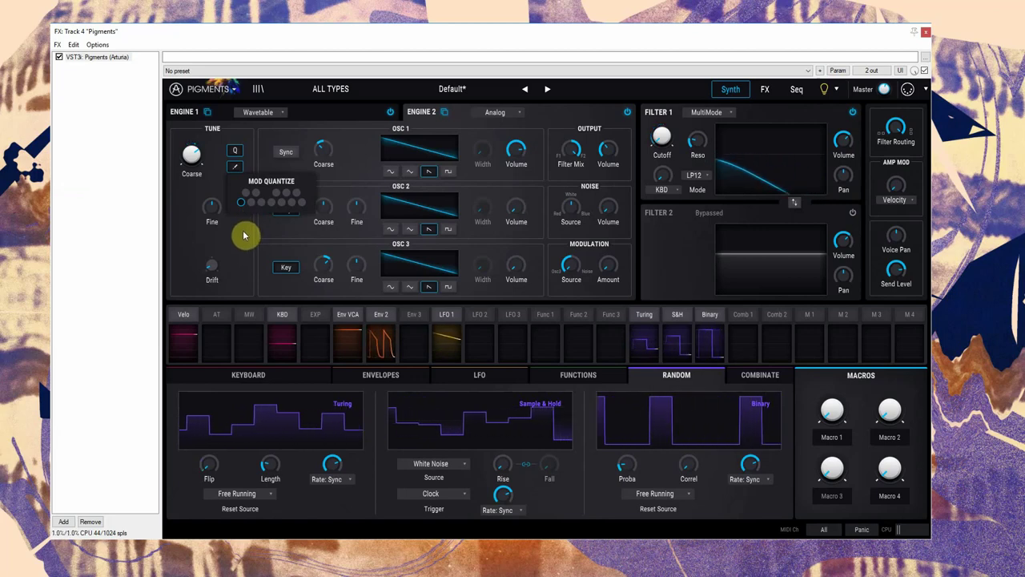
{"action": "left_click", "coordinate": [415, 189]}
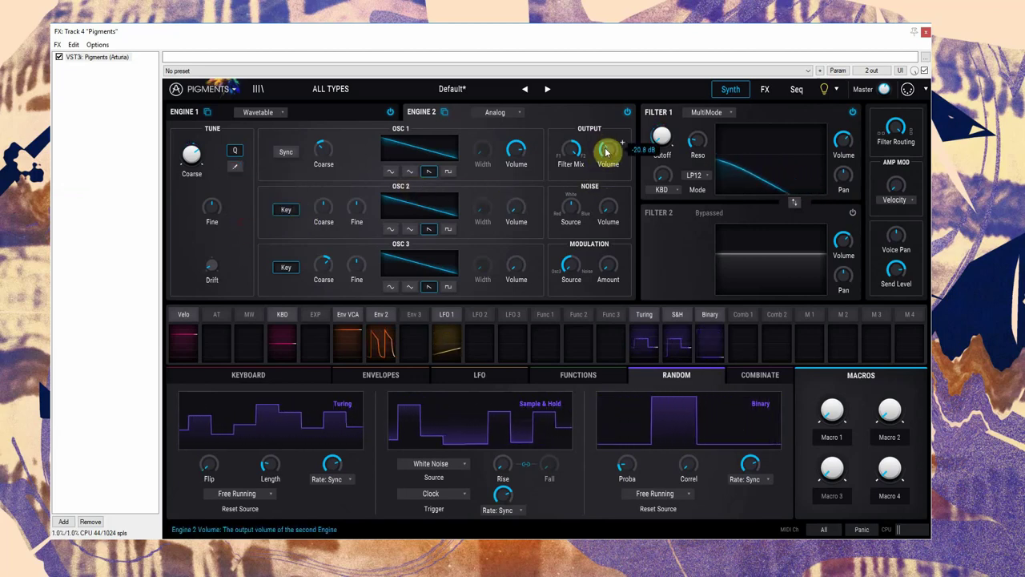
{"action": "left_click", "coordinate": [234, 166]}
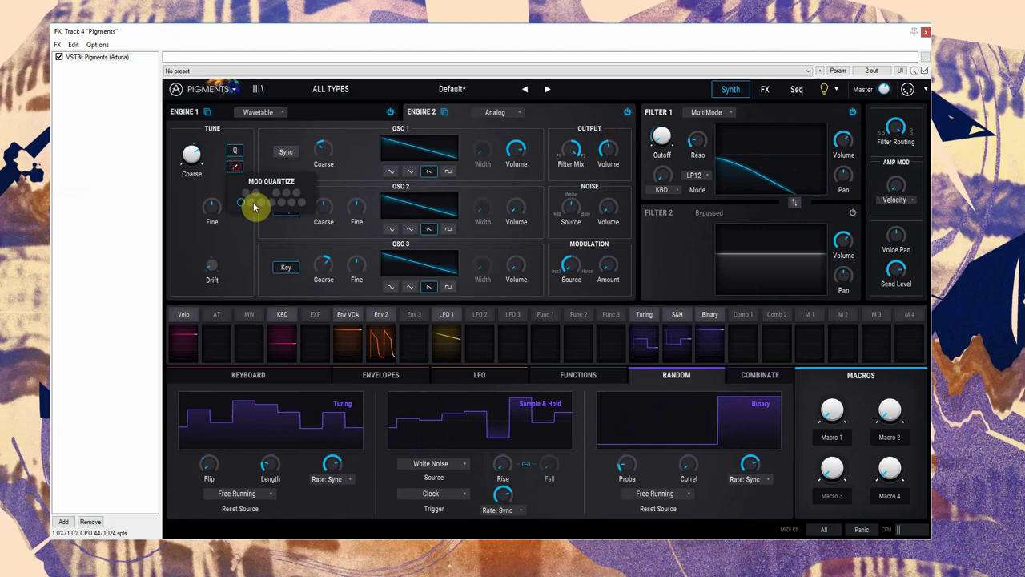
{"action": "left_click", "coordinate": [241, 204]}
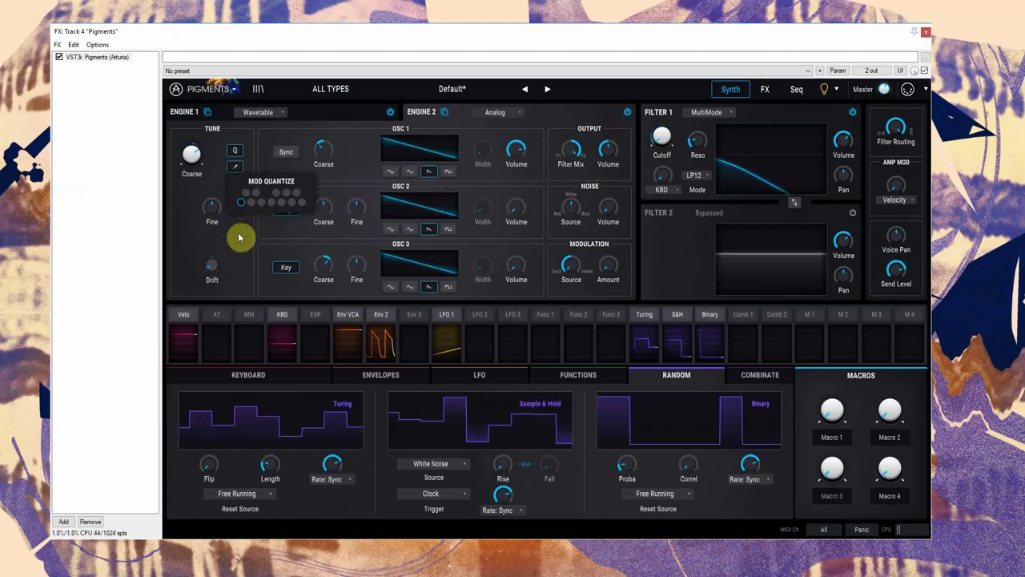
{"action": "left_click", "coordinate": [240, 234]}
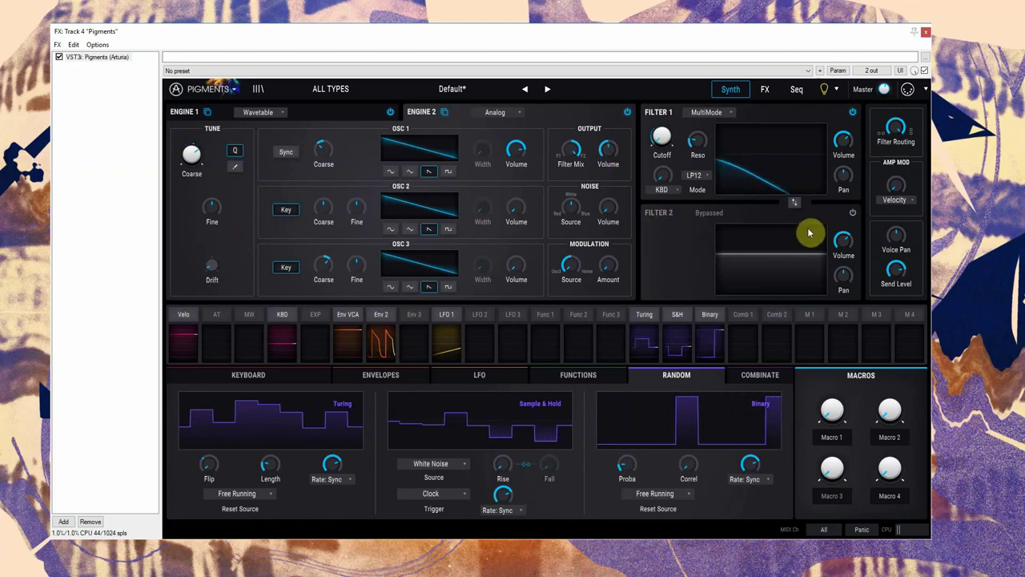
Step: Switch on Filter 2 and re-pick the allowed coarse-tune quantize intervals
{"action": "left_click", "coordinate": [853, 215]}
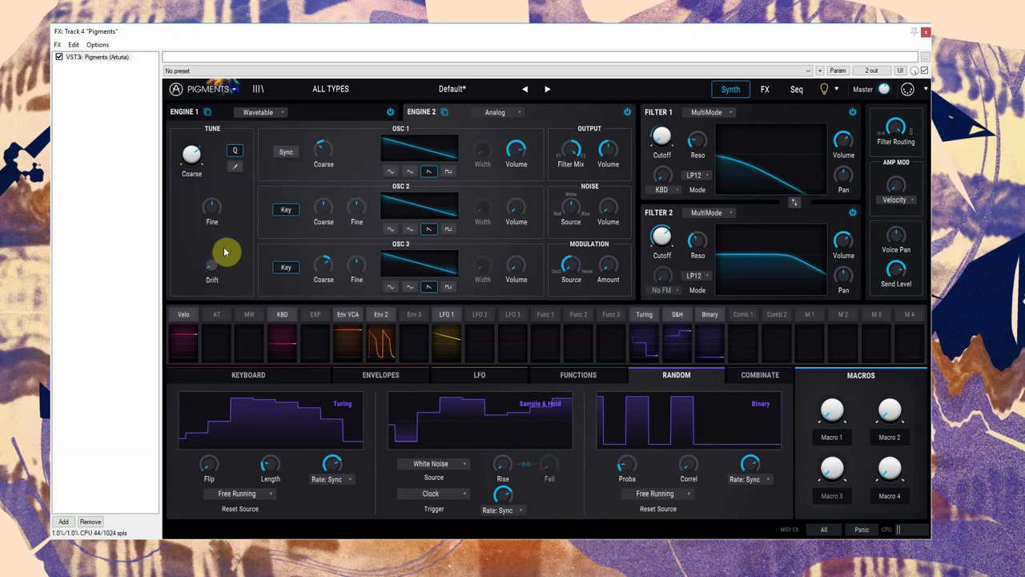
{"action": "left_click", "coordinate": [234, 167]}
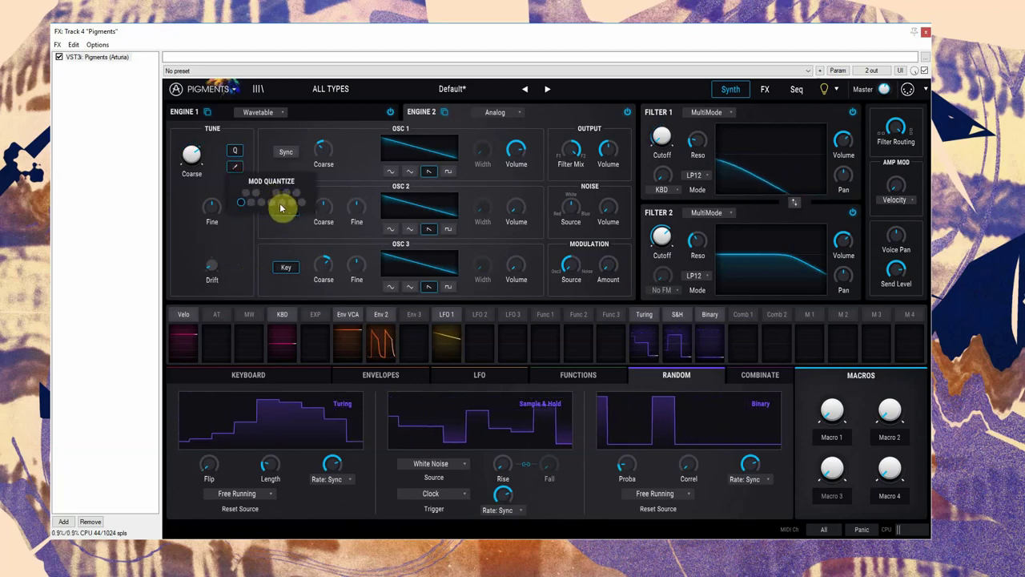
{"action": "left_click", "coordinate": [281, 203]}
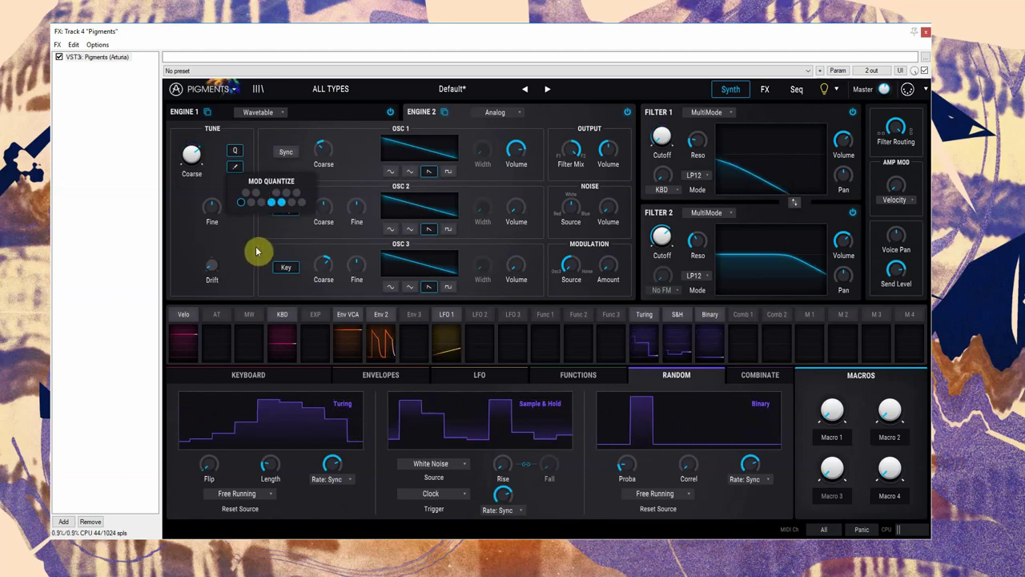
{"action": "left_click", "coordinate": [272, 203]}
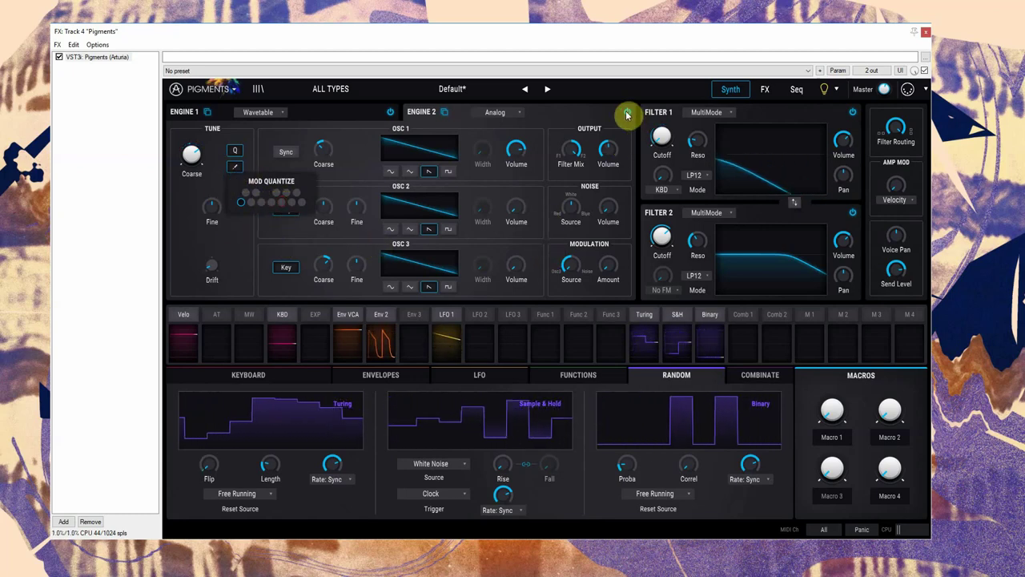
Step: Close the quantize choices, turn Engine 2 off, and show the Combinate modulators
{"action": "left_click", "coordinate": [593, 124]}
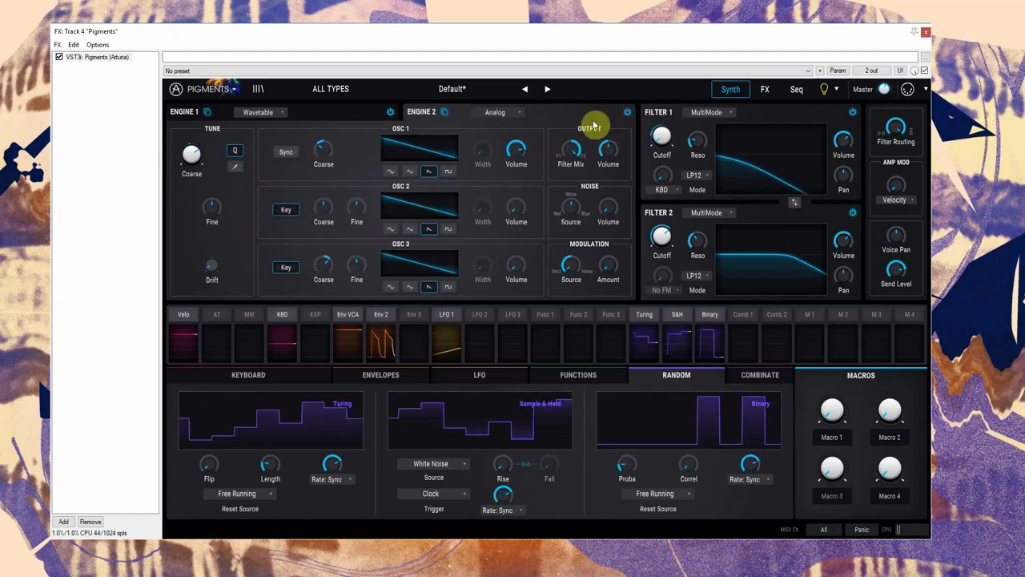
{"action": "left_click", "coordinate": [627, 112]}
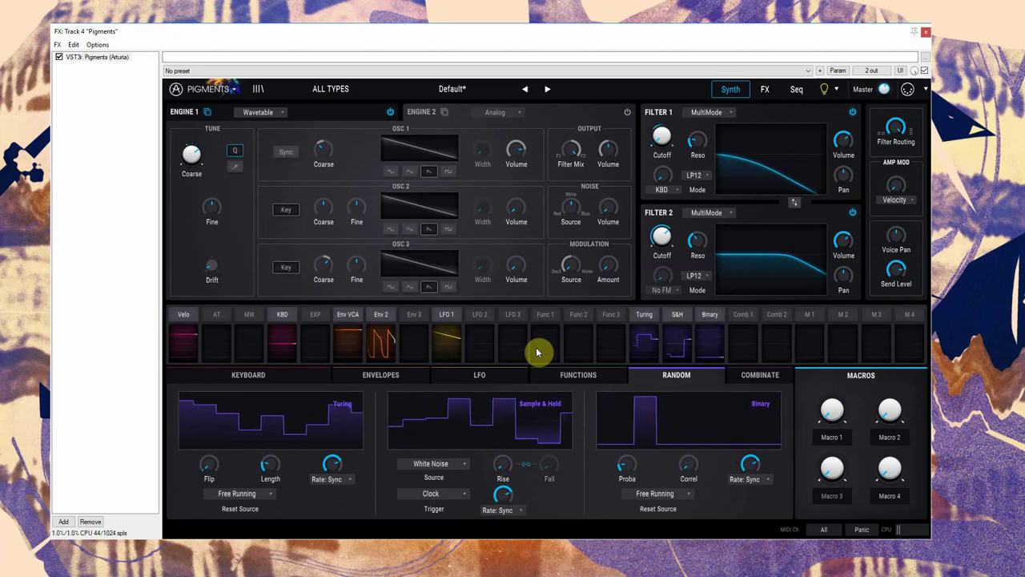
{"action": "left_click", "coordinate": [747, 377]}
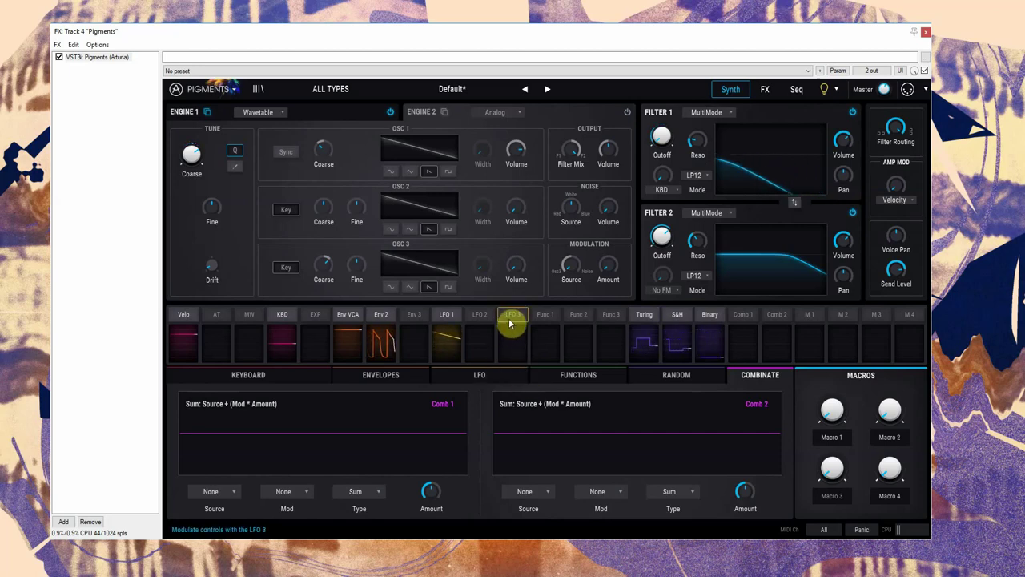
Step: Change LFO 2's waveform from Sine through Triangle to Square
{"action": "left_click", "coordinate": [501, 378]}
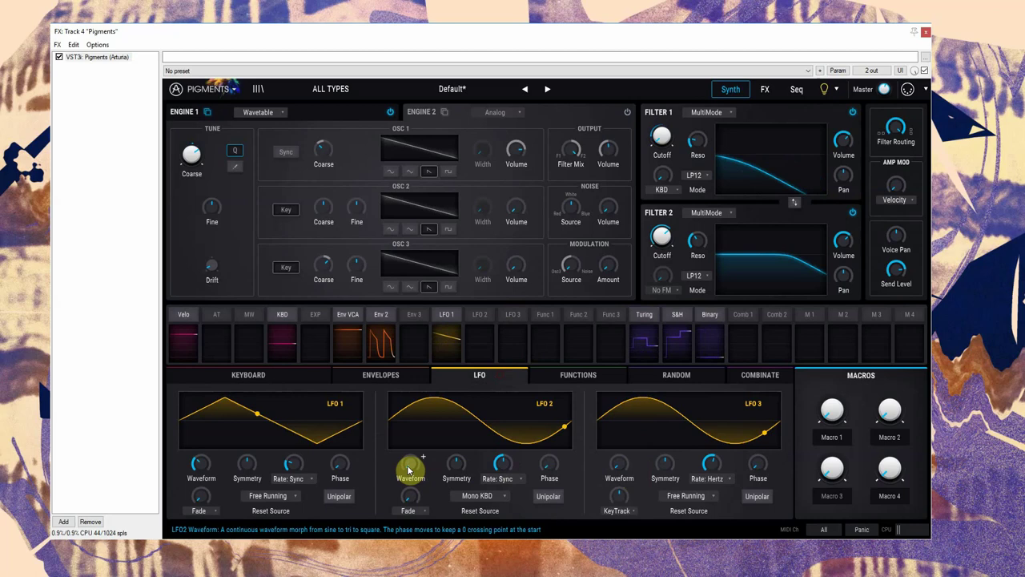
{"action": "scroll", "coordinate": [423, 456], "scroll_direction": "up", "scroll_amount": 5}
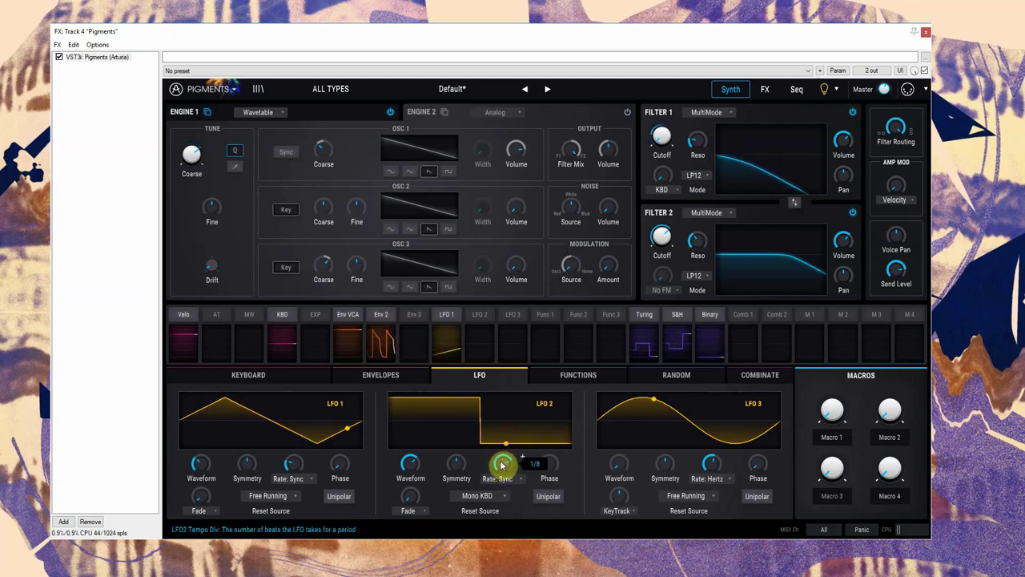
Step: Set Comb 1's source to Turing and its modulator to LFO 2
{"action": "left_click", "coordinate": [745, 376]}
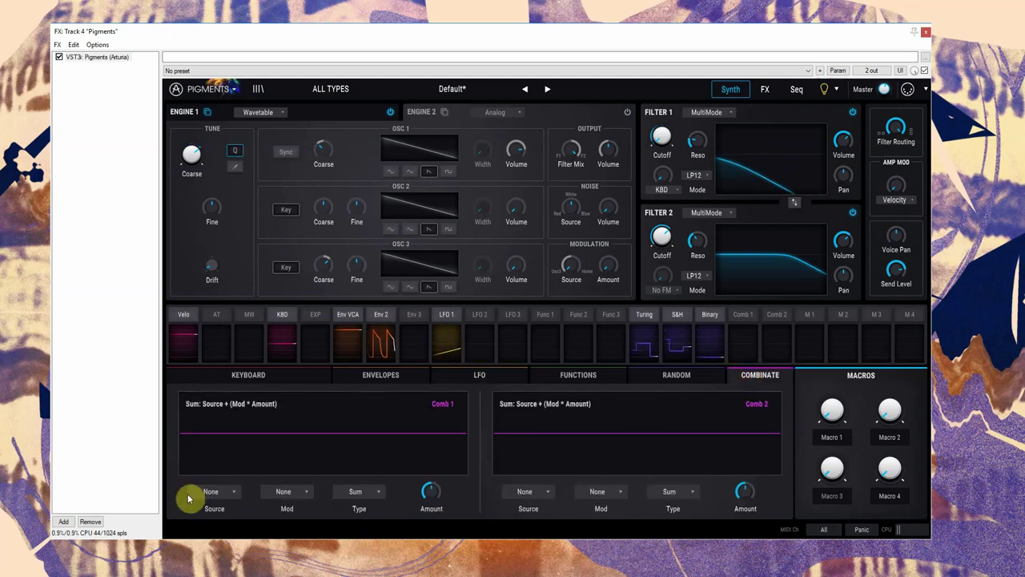
{"action": "left_click", "coordinate": [212, 492]}
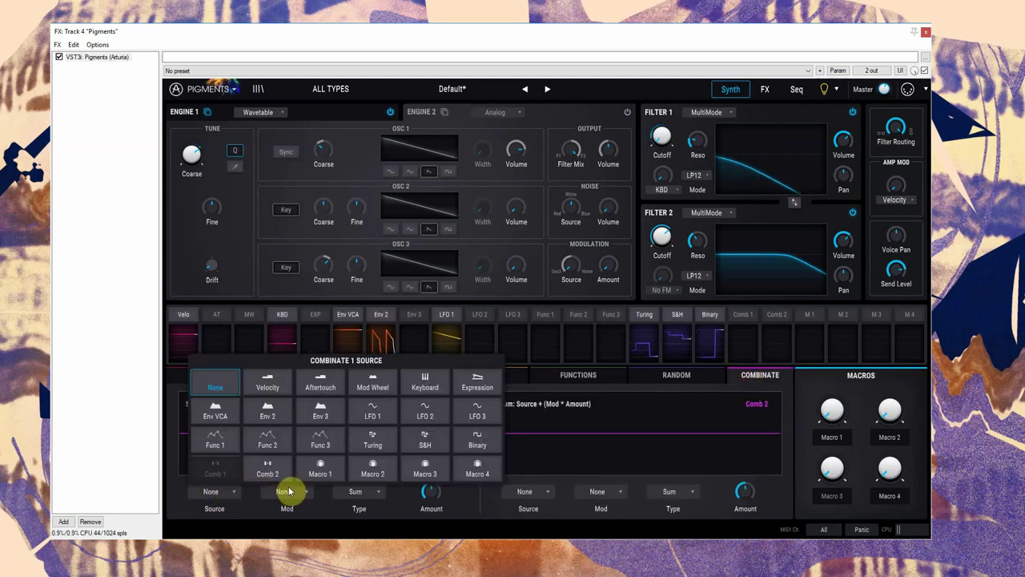
{"action": "left_click", "coordinate": [372, 440]}
{"action": "left_click", "coordinate": [273, 495]}
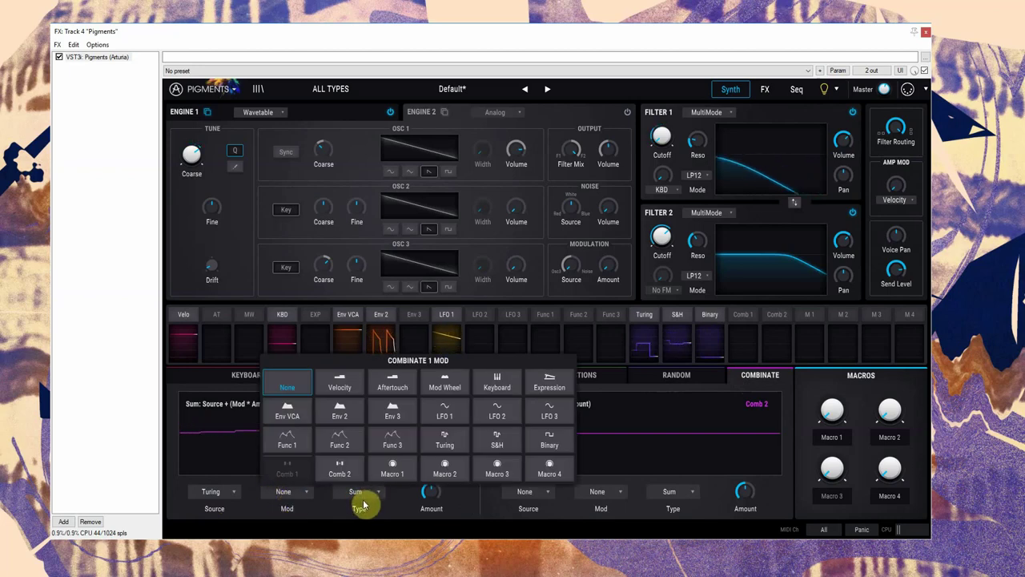
{"action": "left_click", "coordinate": [497, 412]}
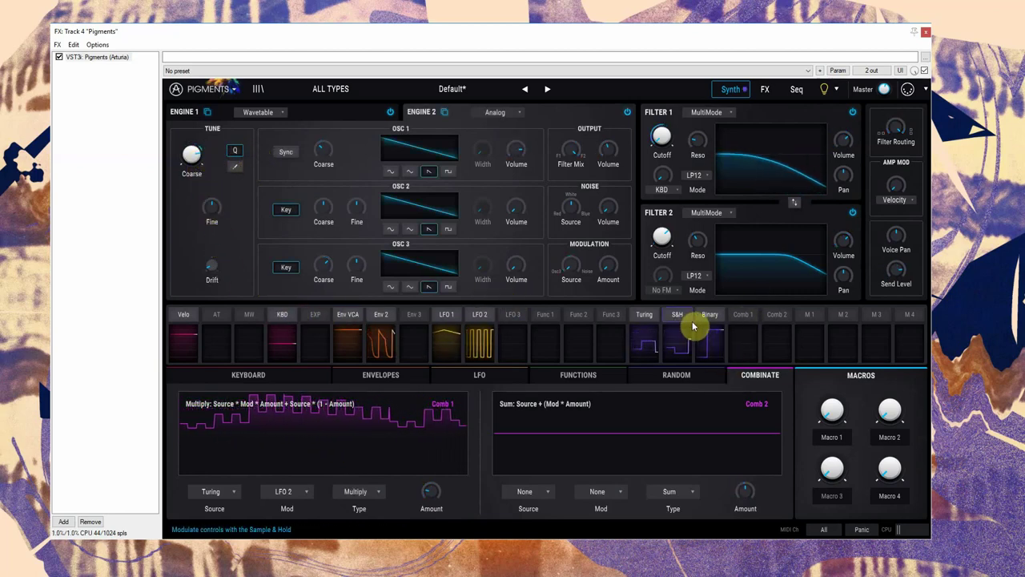
{"action": "left_click", "coordinate": [643, 320]}
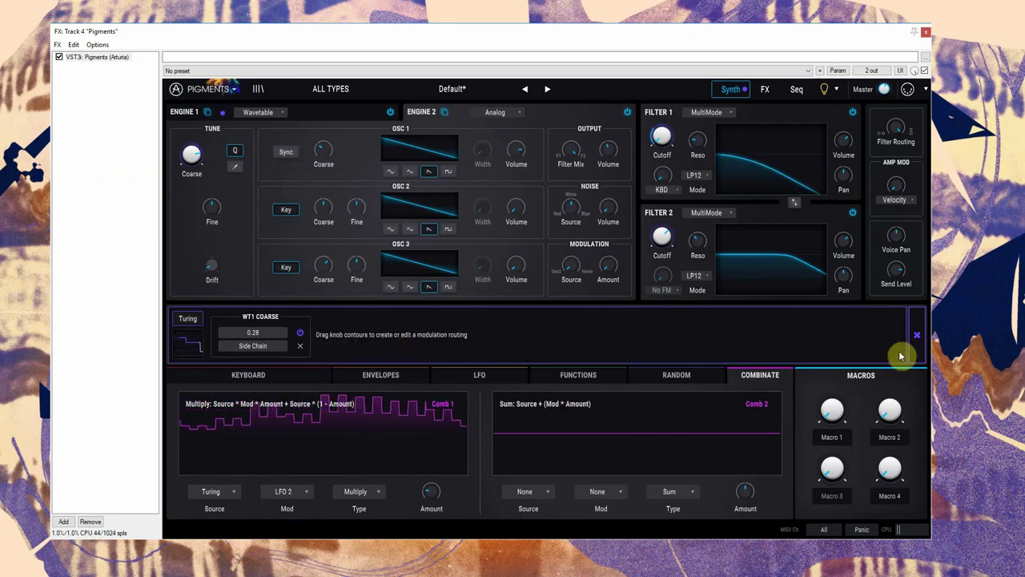
Step: Make Comb 1 modulate Engine 2's coarse tune at -0.15 instead of Turing
{"action": "left_click", "coordinate": [916, 337]}
{"action": "left_click", "coordinate": [743, 321]}
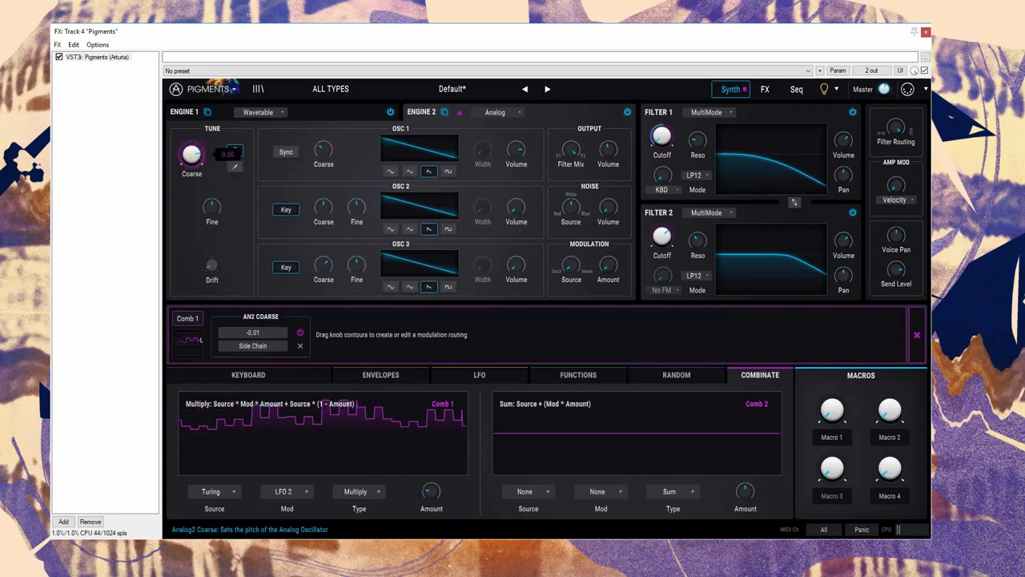
{"action": "left_click_drag", "start_coordinate": [193, 146], "coordinate": [193, 155]}
{"action": "mouse_move", "coordinate": [193, 155]}
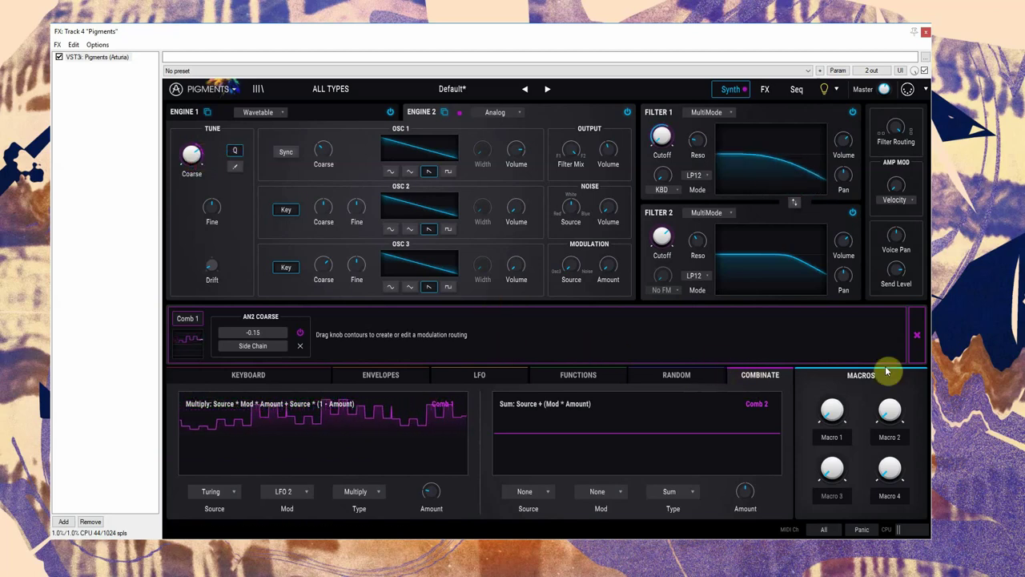
{"action": "left_click", "coordinate": [919, 339]}
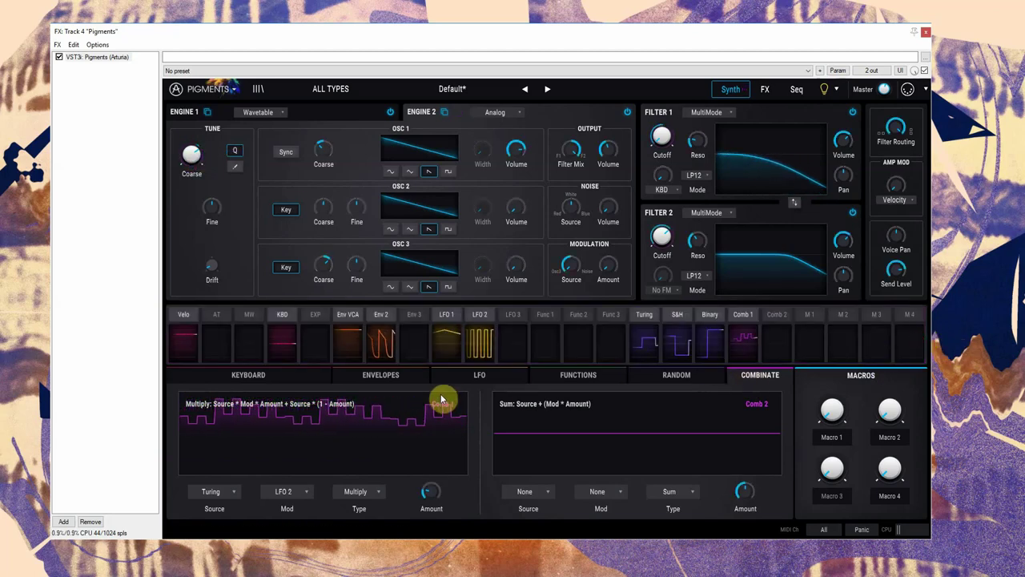
{"action": "left_click", "coordinate": [457, 375]}
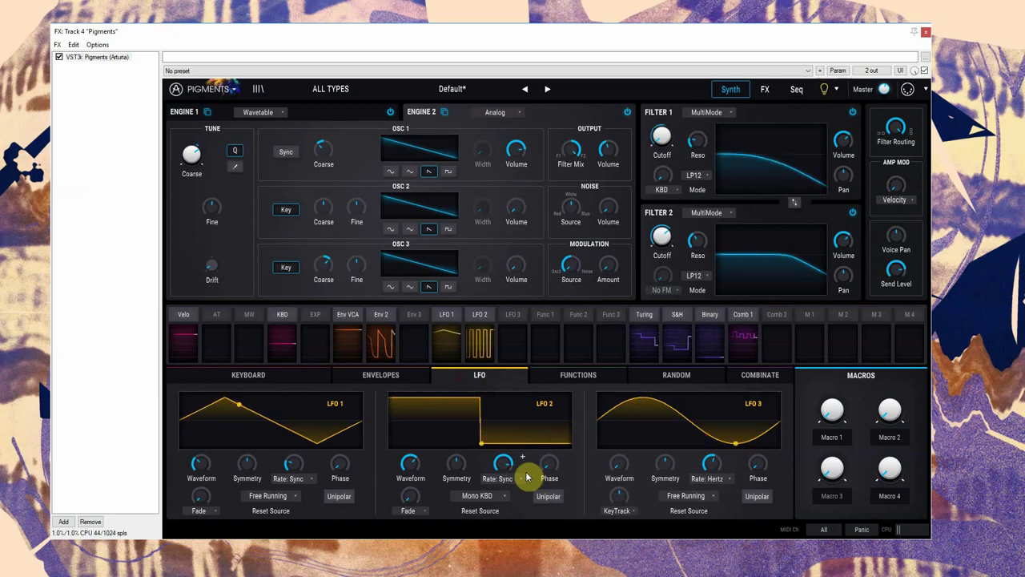
{"action": "mouse_move", "coordinate": [508, 468]}
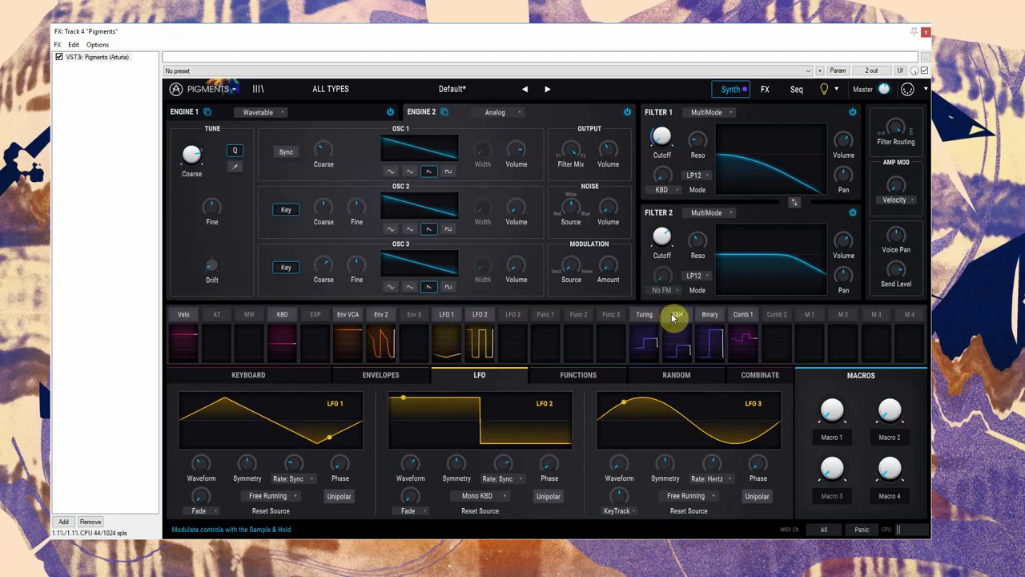
Step: Set Comb 2's source to Comb 1, modulator to S&H, and type to Multiply
{"action": "left_click", "coordinate": [757, 382]}
{"action": "left_click", "coordinate": [550, 490]}
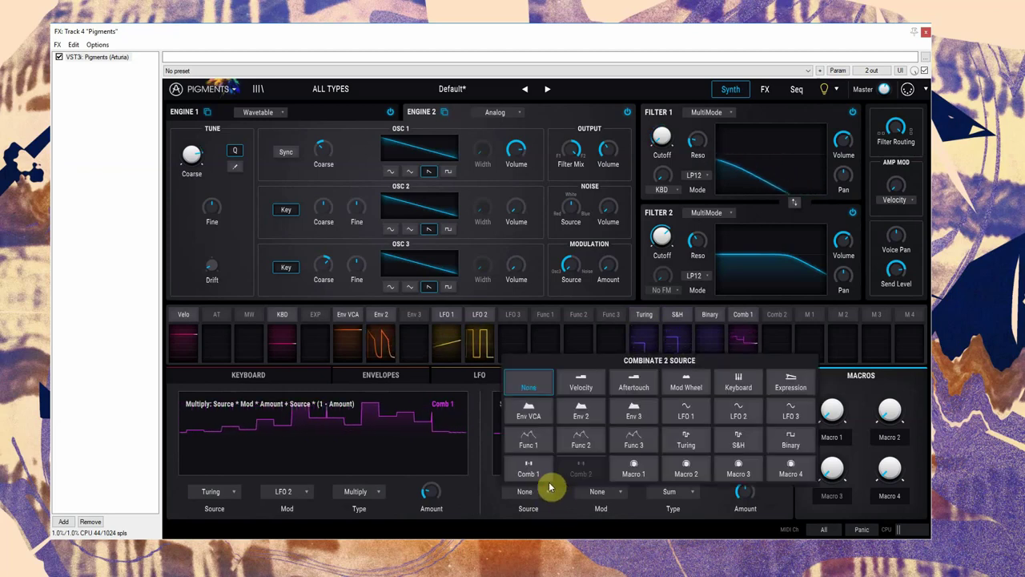
{"action": "left_click", "coordinate": [530, 473]}
{"action": "left_click", "coordinate": [613, 493]}
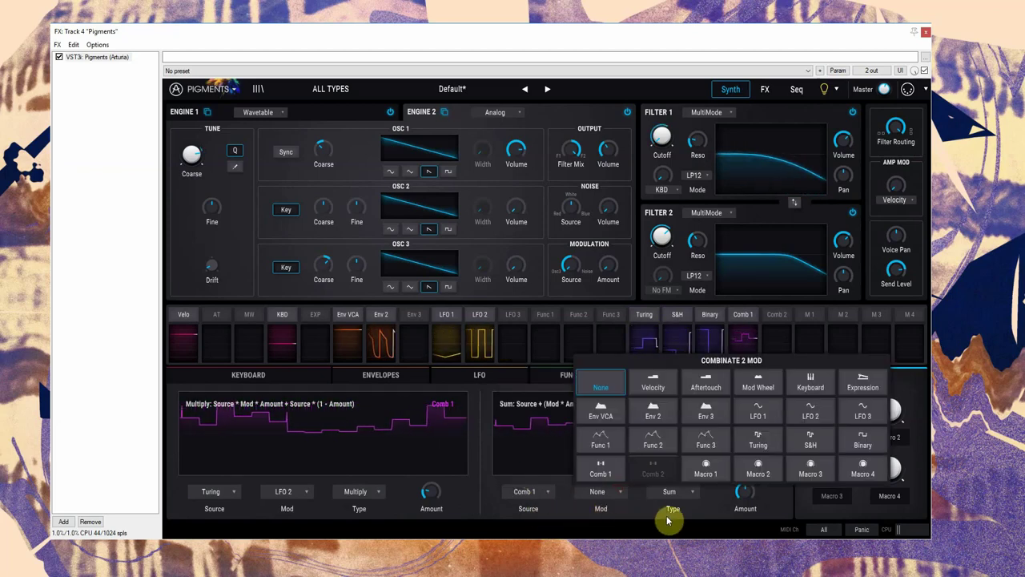
{"action": "left_click", "coordinate": [807, 446]}
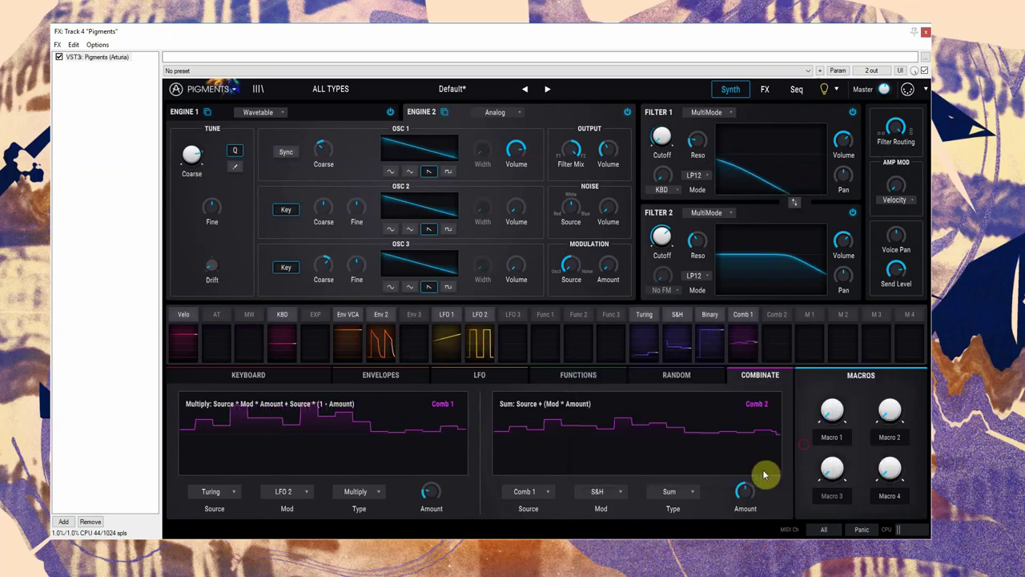
{"action": "left_click", "coordinate": [696, 490]}
{"action": "left_click", "coordinate": [697, 442]}
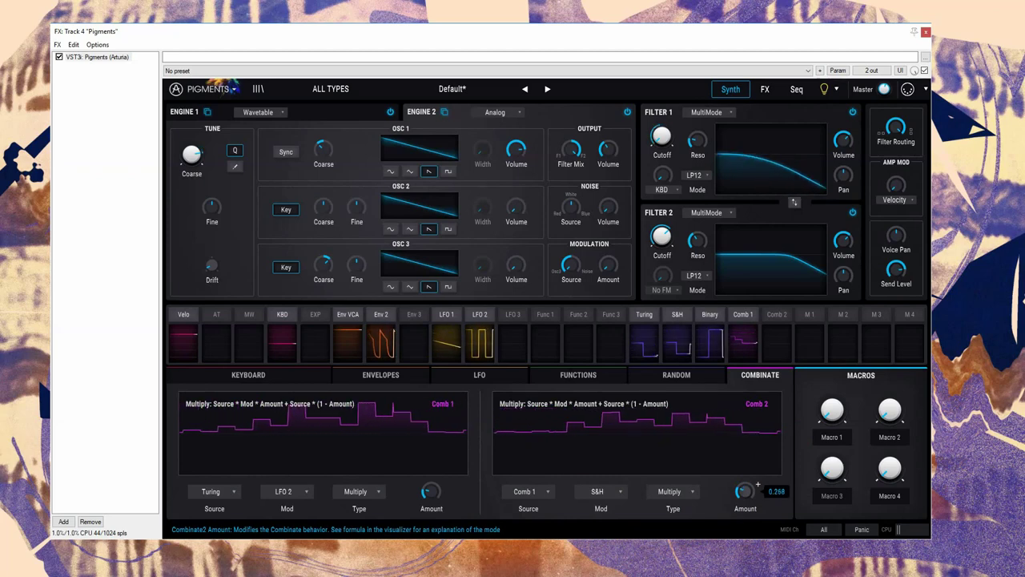
Step: Switch LFO 3's rate to Sync Binary so it follows the song tempo
{"action": "left_click", "coordinate": [478, 377]}
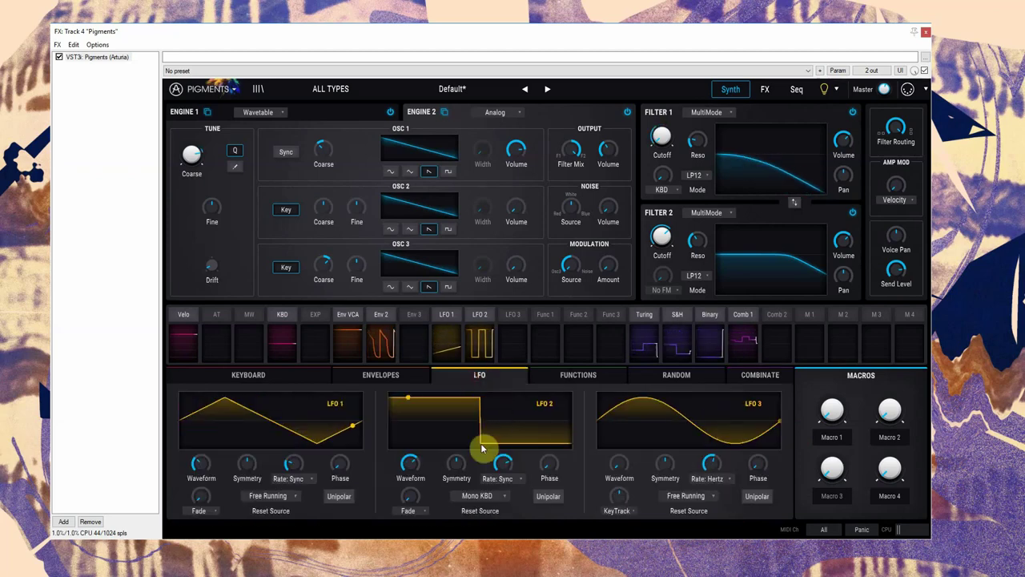
{"action": "left_click", "coordinate": [709, 463]}
{"action": "mouse_move", "coordinate": [707, 460]}
{"action": "left_mouse_down"}
{"action": "mouse_move", "coordinate": [745, 468]}
{"action": "mouse_move", "coordinate": [715, 471]}
{"action": "left_mouse_up"}
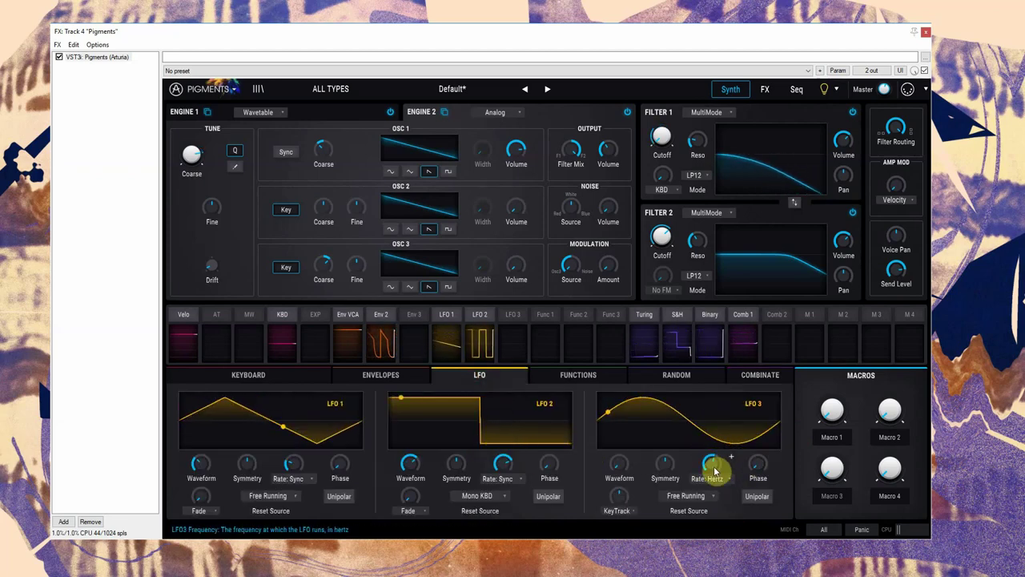
{"action": "left_click", "coordinate": [709, 479]}
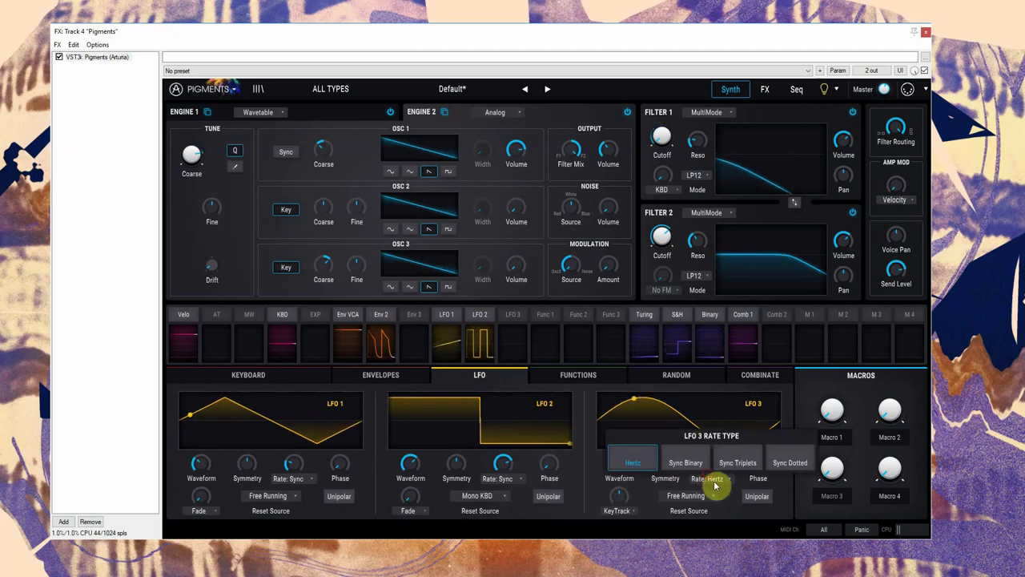
{"action": "left_click", "coordinate": [686, 462]}
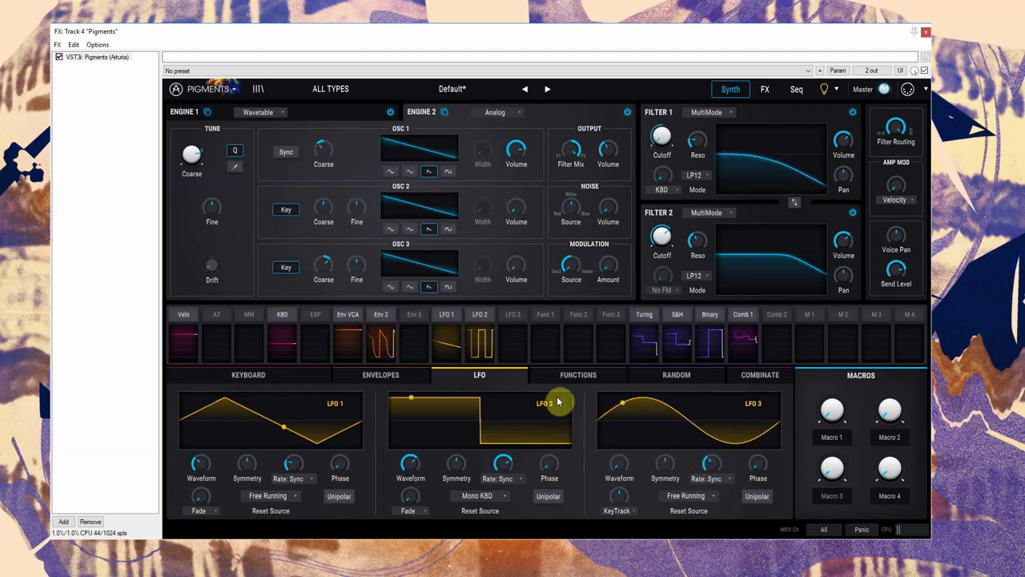
Step: Route LFO 3 to the Comb 2 Amount knob at a depth of 0.13
{"action": "left_click", "coordinate": [757, 375]}
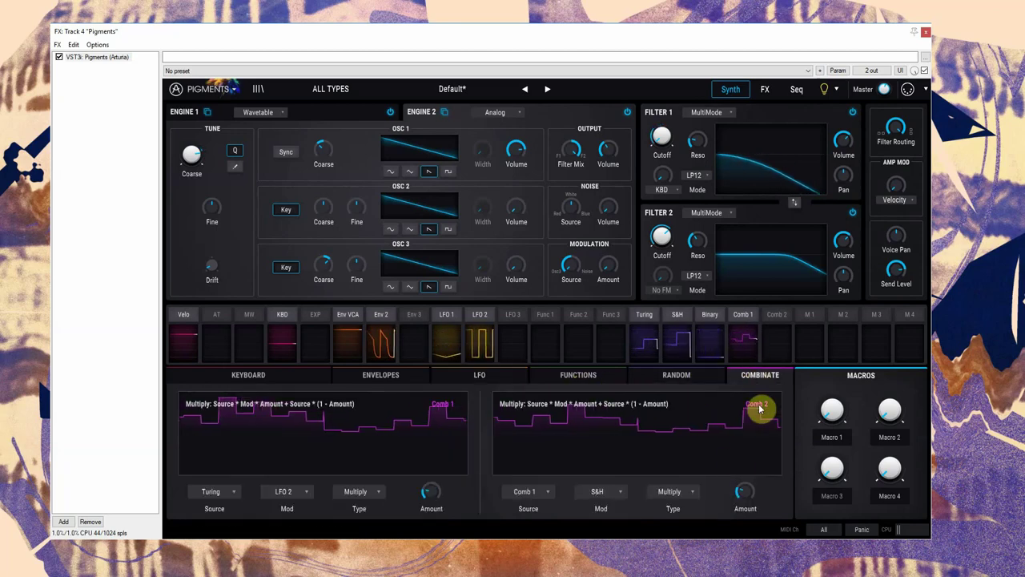
{"action": "left_click", "coordinate": [515, 315]}
{"action": "left_click_drag", "start_coordinate": [745, 488], "coordinate": [745, 485]}
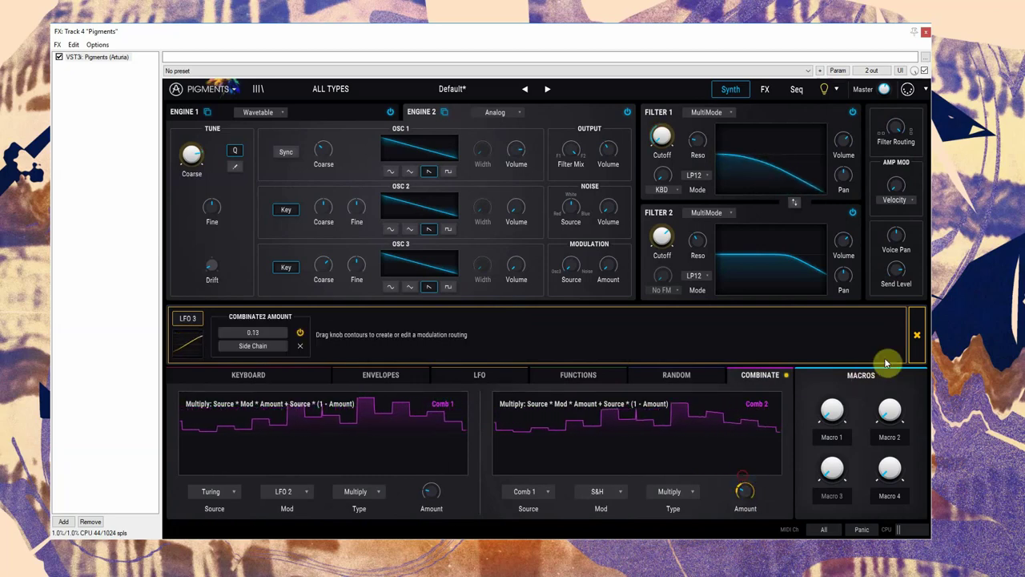
Step: Route Comb 2 to Filter 2 Cutoff with a negative amount, leaving cutoff around 2008 Hz
{"action": "left_click", "coordinate": [917, 335]}
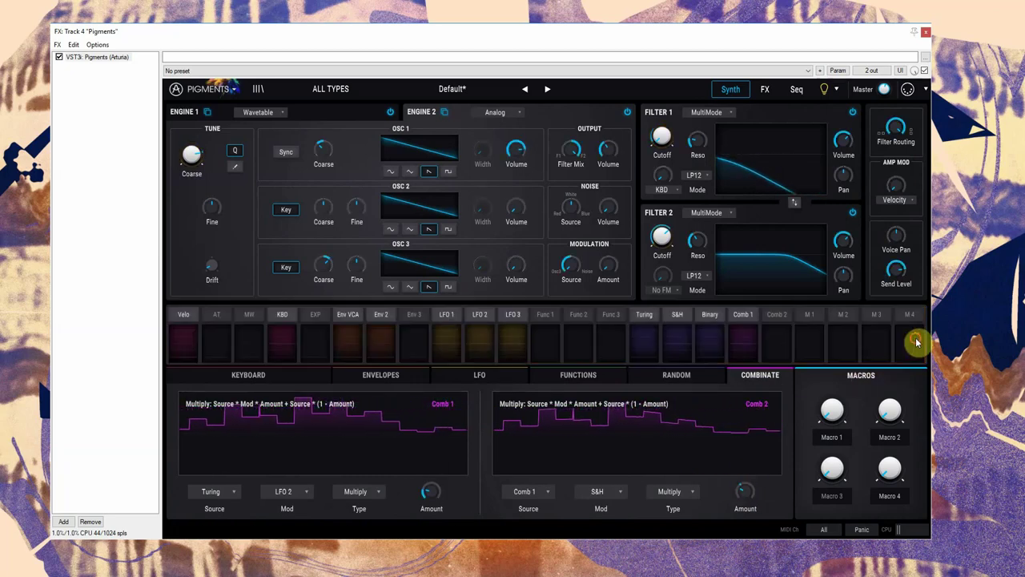
{"action": "left_click", "coordinate": [778, 315]}
{"action": "left_click_drag", "start_coordinate": [664, 235], "coordinate": [671, 257]}
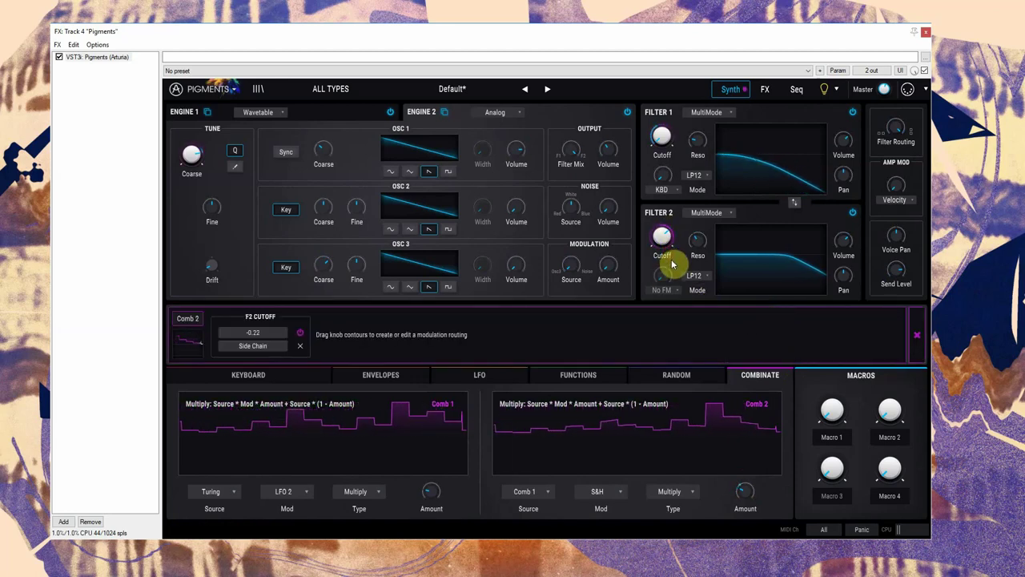
{"action": "left_click", "coordinate": [917, 338]}
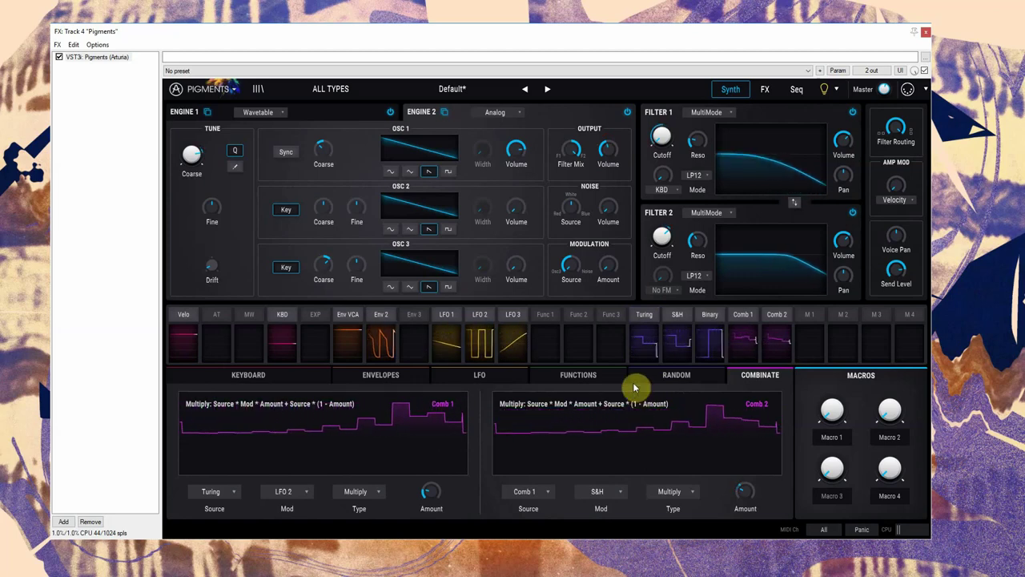
Step: Set LFO 2's rate to 1/16
{"action": "left_click", "coordinate": [489, 380]}
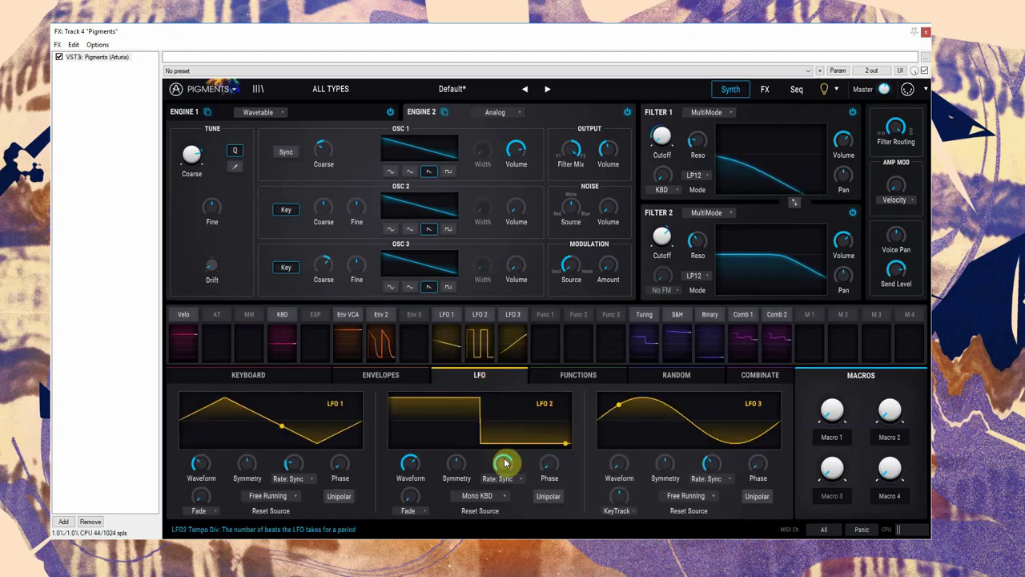
{"action": "mouse_move", "coordinate": [507, 469]}
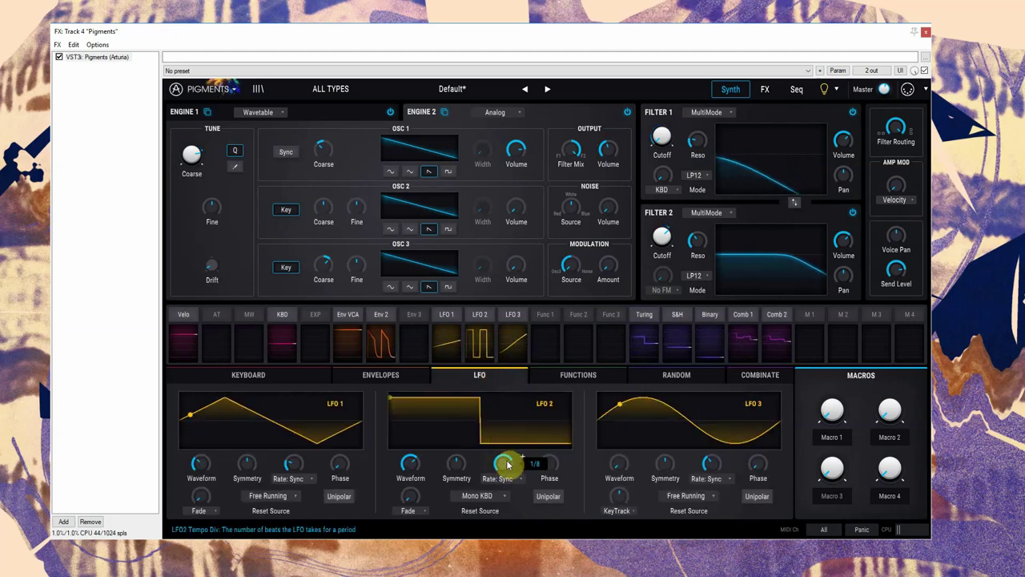
{"action": "scroll", "coordinate": [507, 465], "scroll_direction": "down", "scroll_amount": 1}
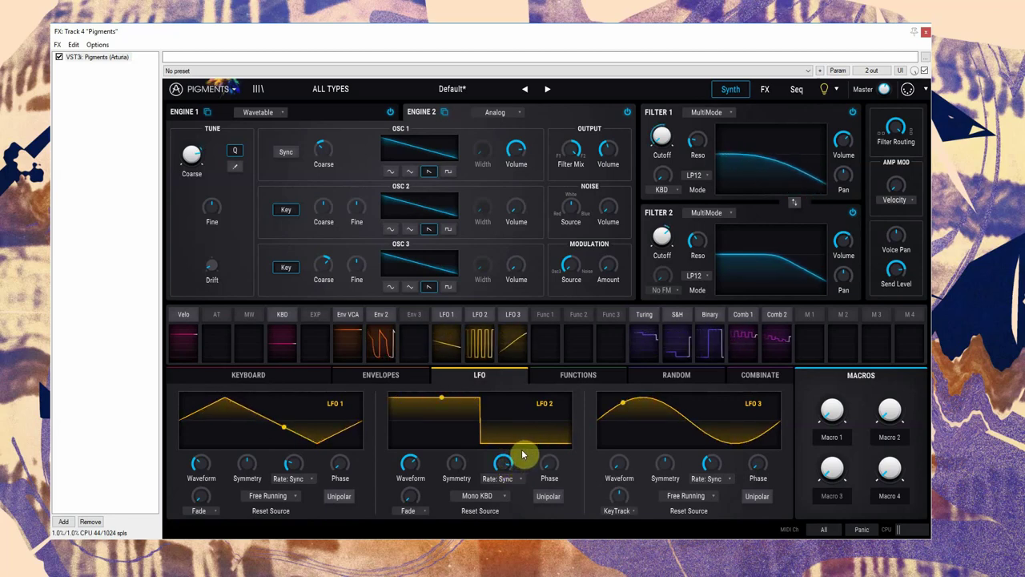
Step: Raise LFO 3's Comb 2 Amount modulation to 0.25 and Comb 2's Filter 2 cutoff depth to -0.31
{"action": "left_click", "coordinate": [742, 378]}
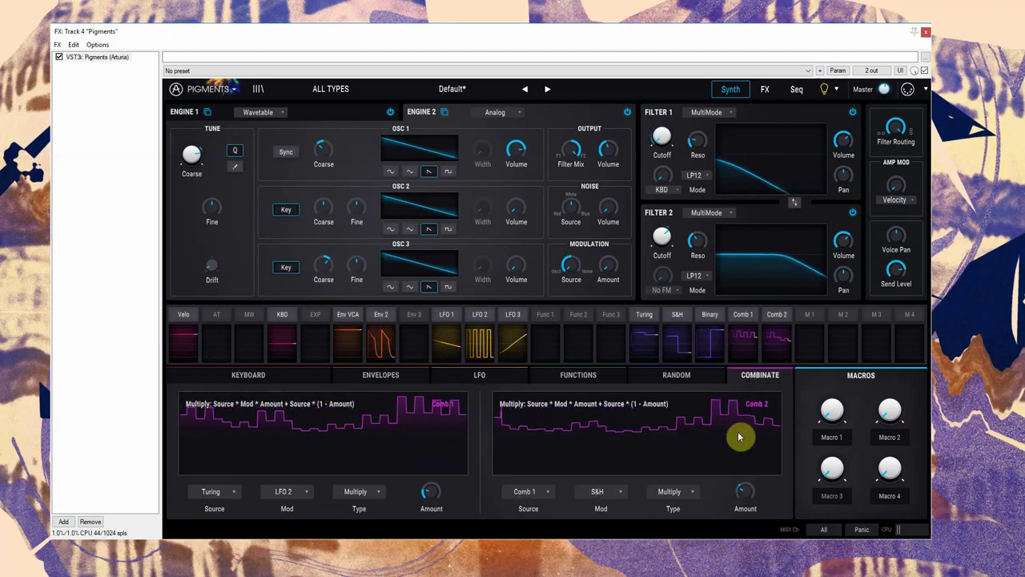
{"action": "left_click_drag", "start_coordinate": [518, 323], "coordinate": [738, 490]}
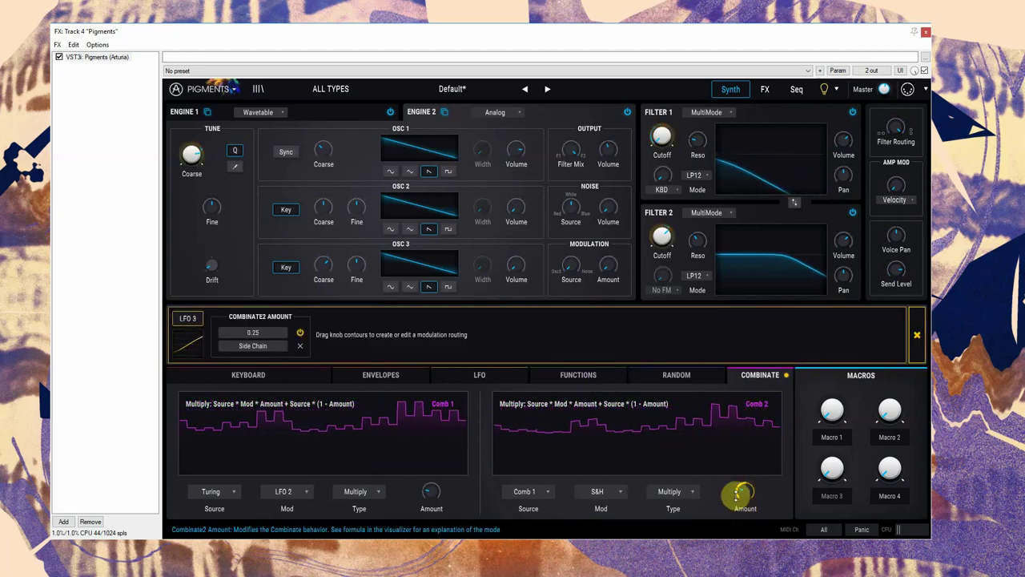
{"action": "left_click", "coordinate": [918, 336]}
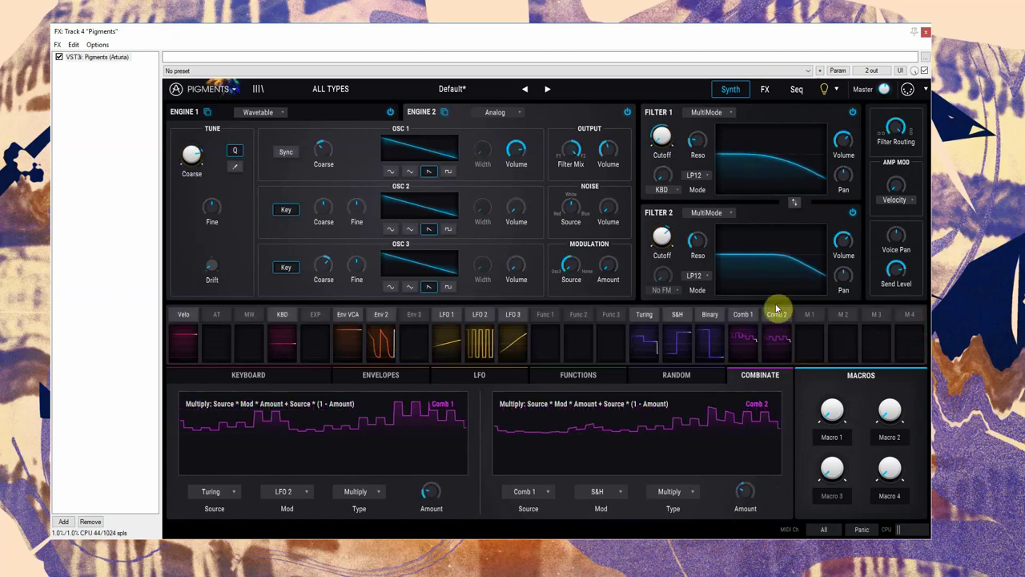
{"action": "left_click", "coordinate": [771, 317]}
{"action": "left_click_drag", "start_coordinate": [662, 235], "coordinate": [662, 247]}
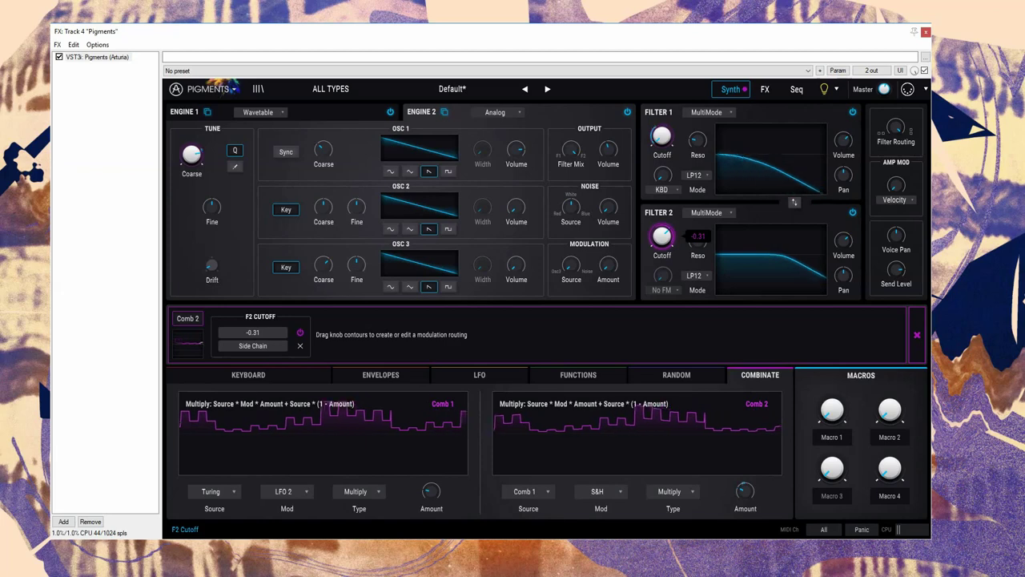
Step: Change Envelope 3's Gate Source from Poly KBD to LFO 3
{"action": "left_click", "coordinate": [383, 375]}
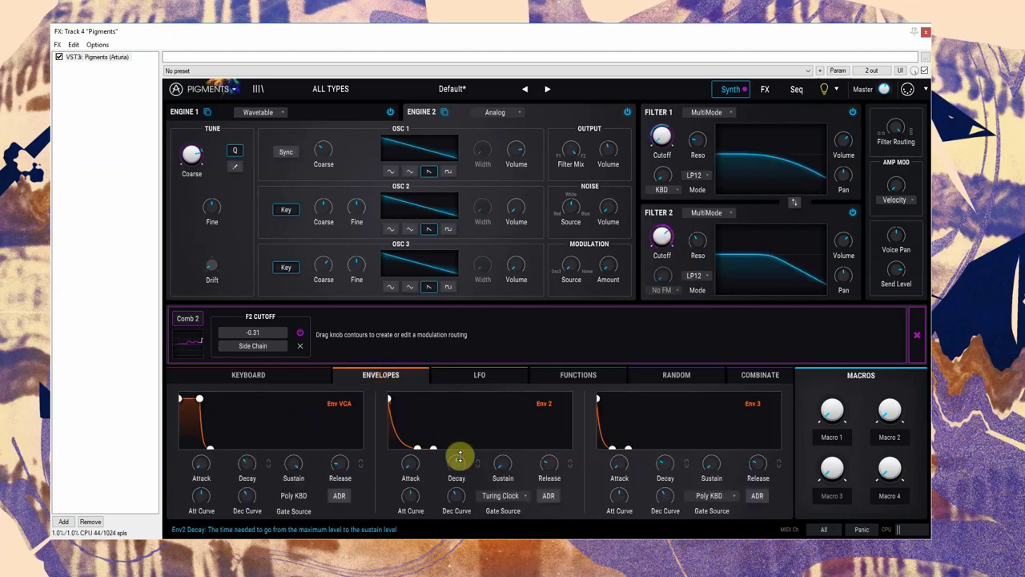
{"action": "left_click", "coordinate": [699, 496]}
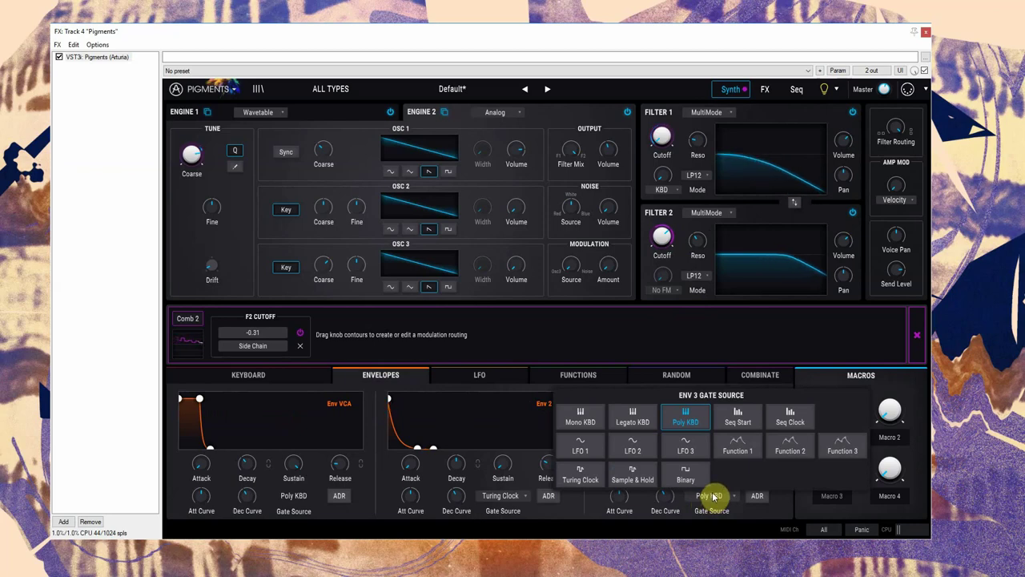
{"action": "left_click", "coordinate": [686, 449]}
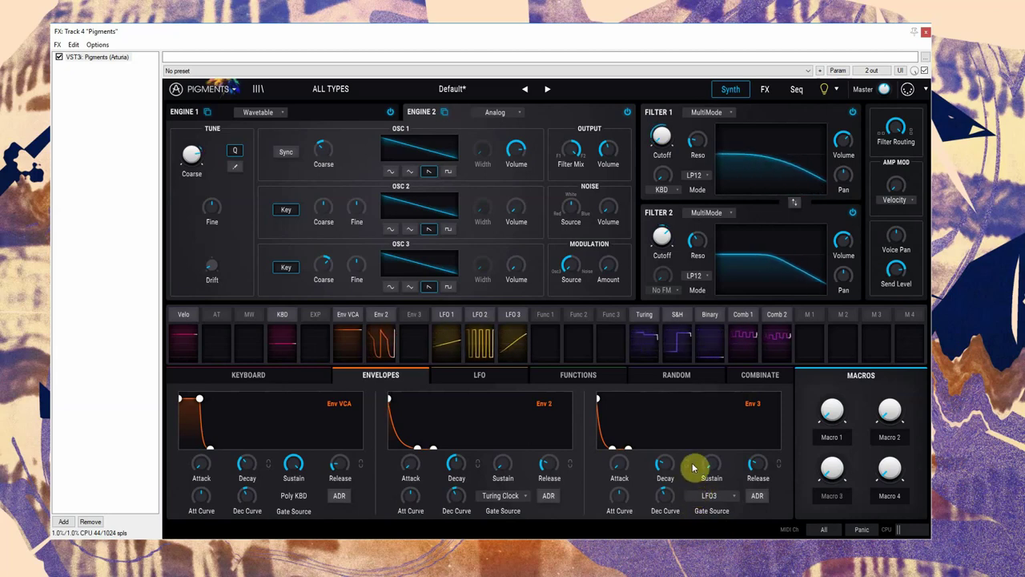
Step: Route Envelope 3 to Filter 2 Cutoff
{"action": "left_click", "coordinate": [417, 324]}
{"action": "left_click_drag", "start_coordinate": [669, 228], "coordinate": [669, 240]}
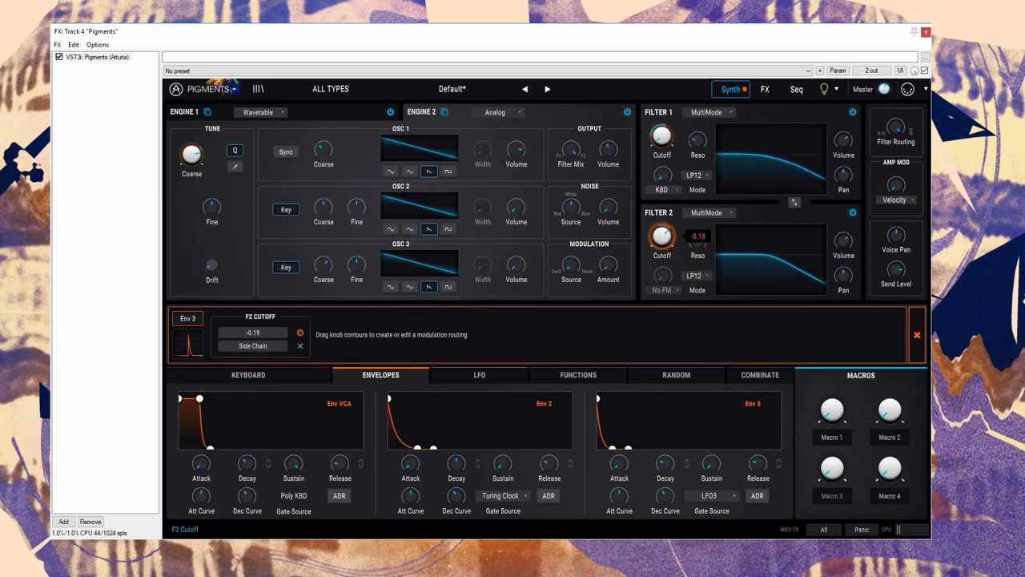
{"action": "left_click", "coordinate": [664, 235]}
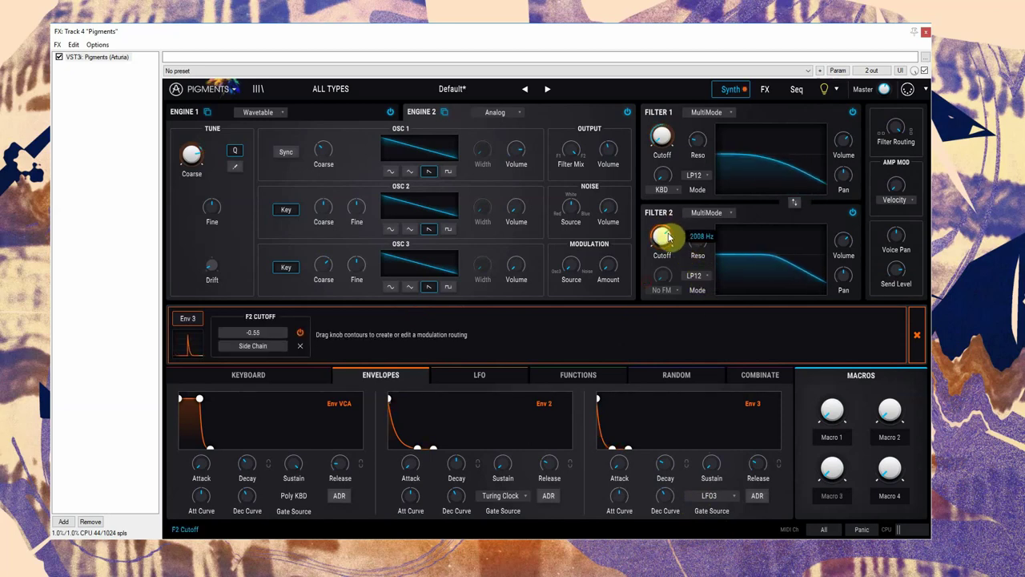
Step: Set Envelope 3's Gate Source to LFO 2 and reshape it into a short decay to zero
{"action": "left_click_drag", "start_coordinate": [628, 447], "coordinate": [651, 457]}
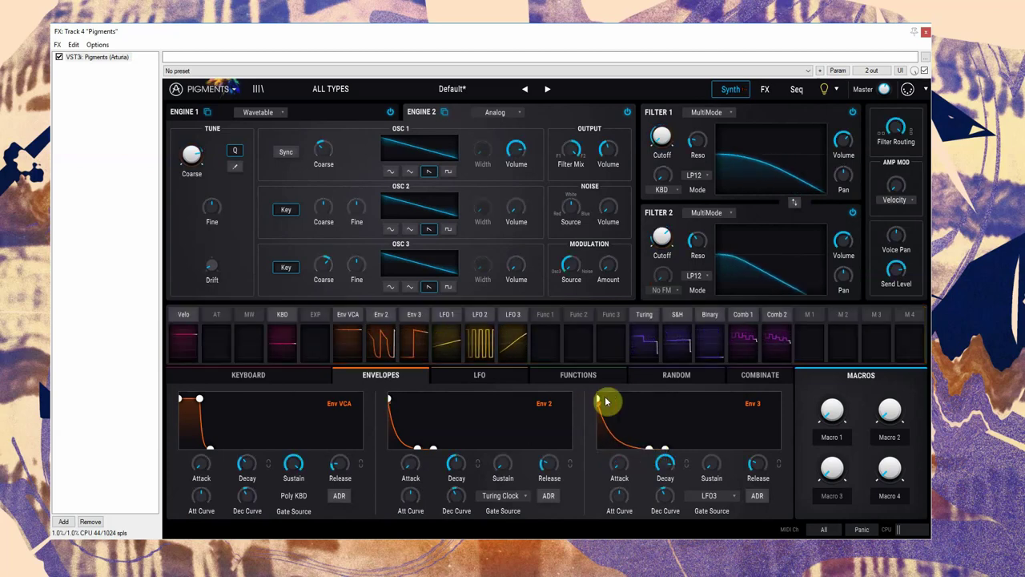
{"action": "left_click", "coordinate": [731, 497]}
{"action": "left_click", "coordinate": [645, 453]}
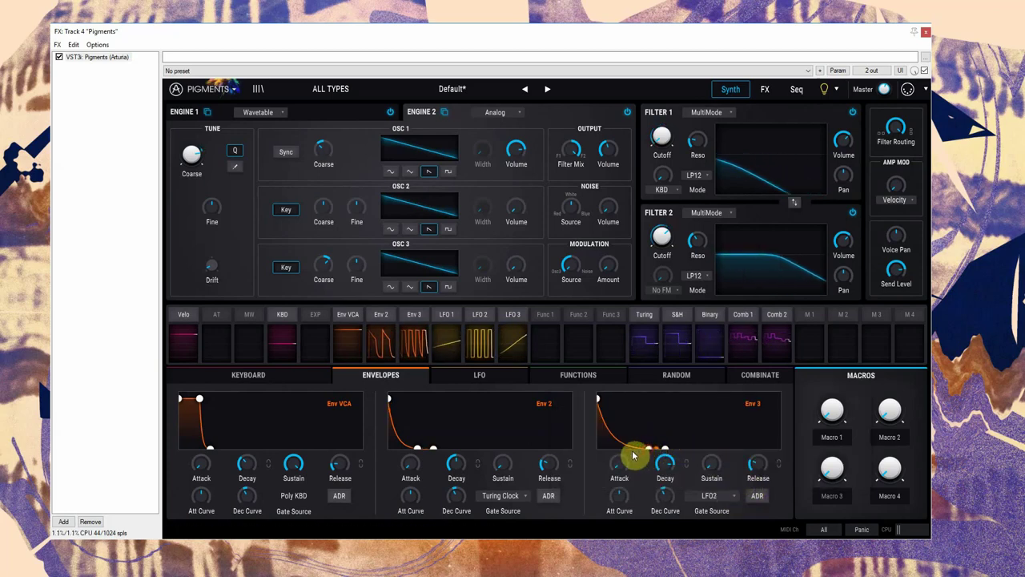
{"action": "left_click_drag", "start_coordinate": [647, 450], "coordinate": [625, 463]}
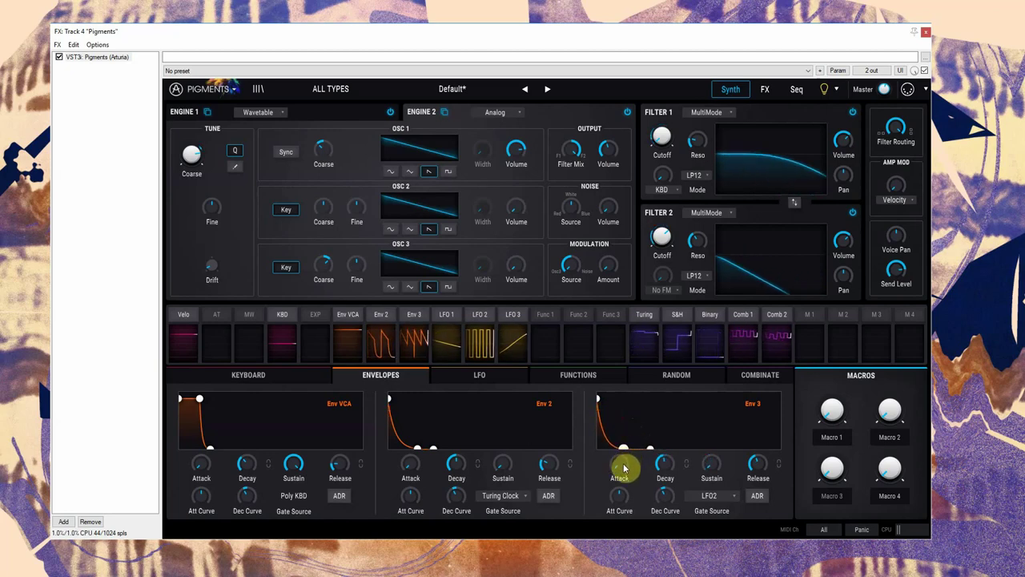
Step: Set Envelope 3's Filter 2 cutoff modulation to -0.57 and lengthen its decay slightly
{"action": "left_click", "coordinate": [429, 327]}
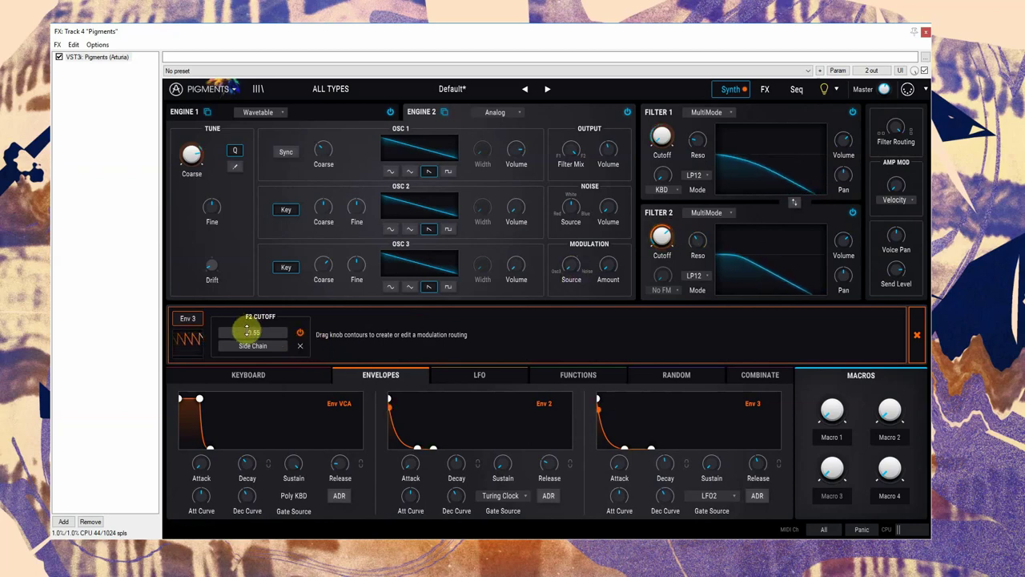
{"action": "left_click_drag", "start_coordinate": [248, 329], "coordinate": [248, 343]}
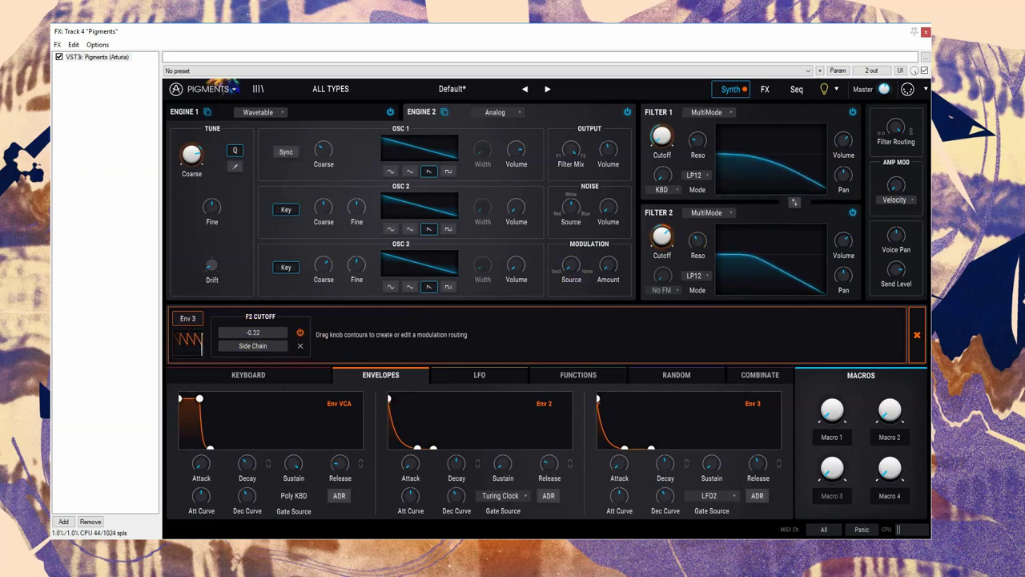
{"action": "left_click_drag", "start_coordinate": [247, 342], "coordinate": [259, 338]}
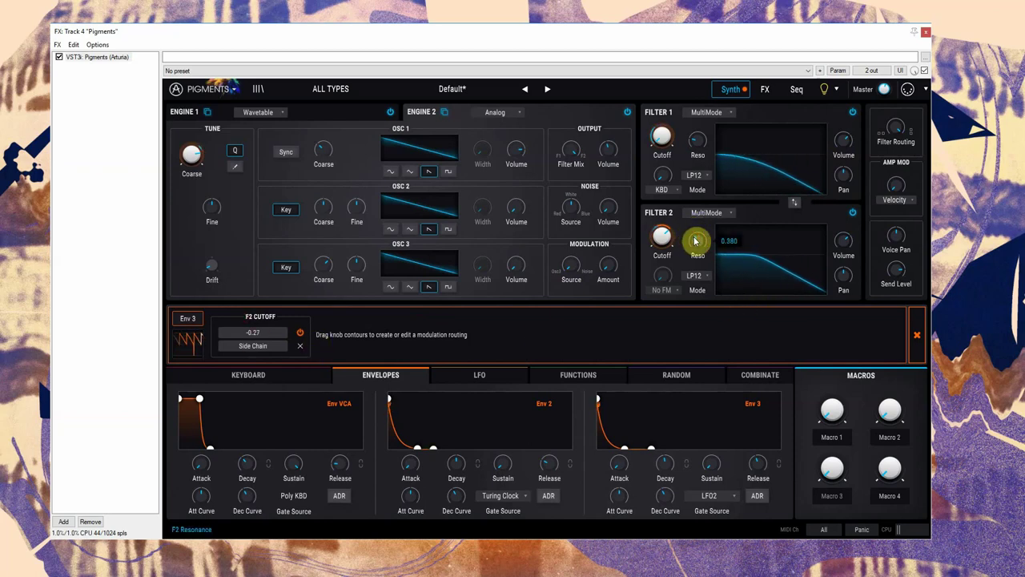
{"action": "left_click", "coordinate": [665, 238]}
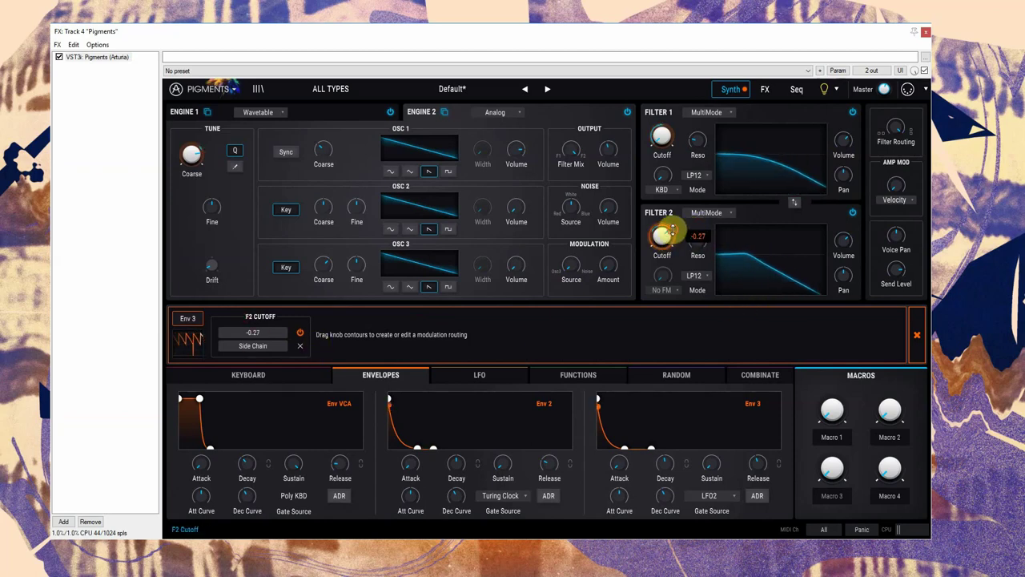
{"action": "left_click_drag", "start_coordinate": [672, 231], "coordinate": [666, 233]}
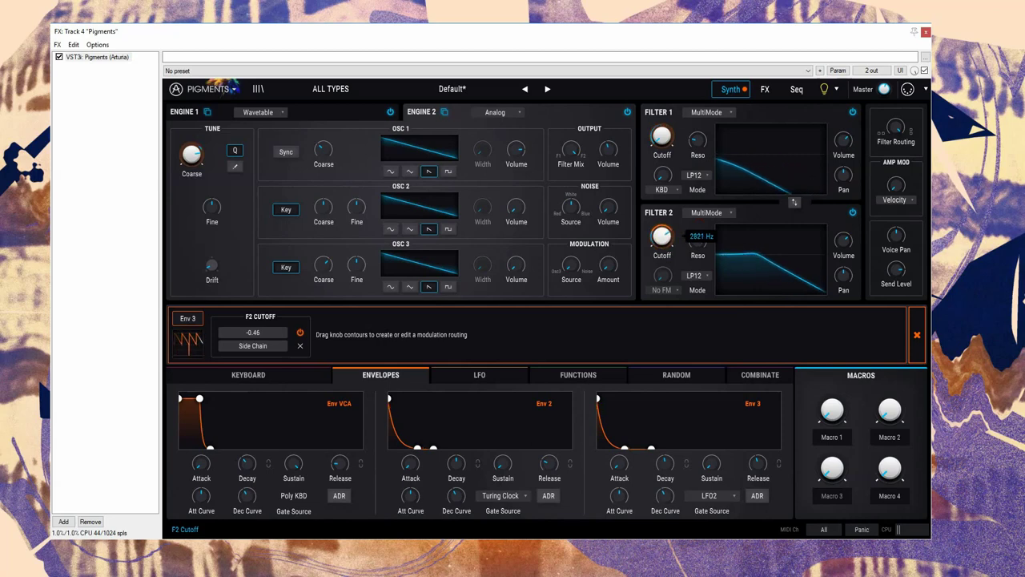
{"action": "left_click", "coordinate": [664, 235]}
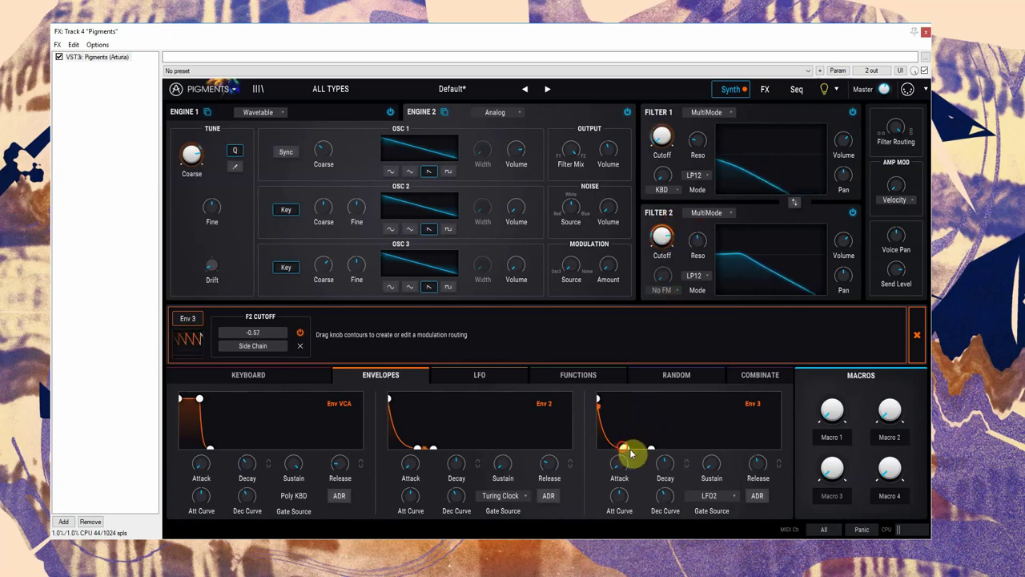
{"action": "left_click_drag", "start_coordinate": [628, 450], "coordinate": [611, 463]}
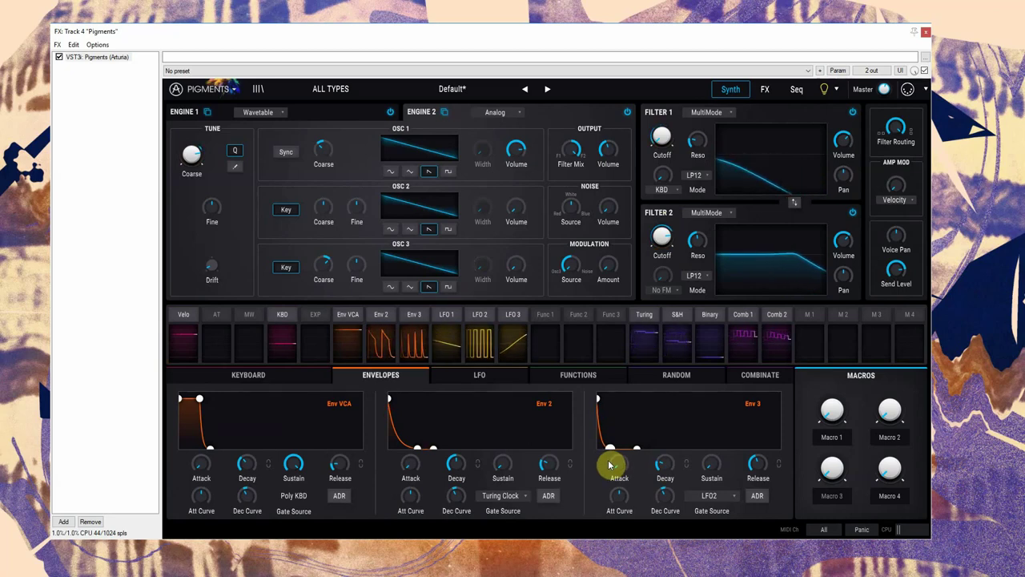